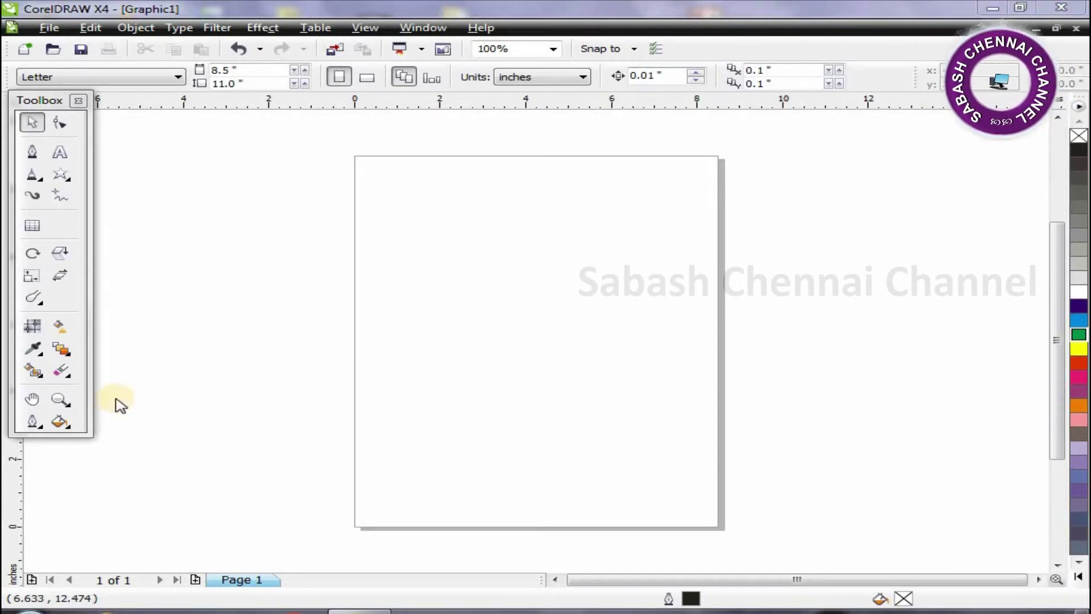
# - Draw a five-pointed star about 5.2 by 5.1 inches on the page and fill it green
pyautogui.click(67, 171)
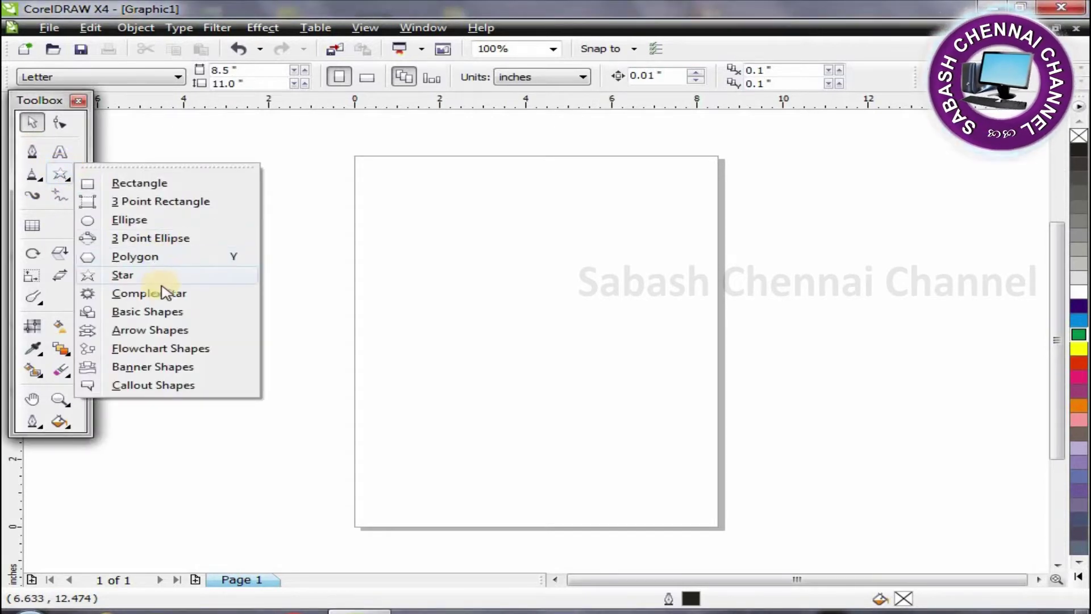
pyautogui.click(126, 276)
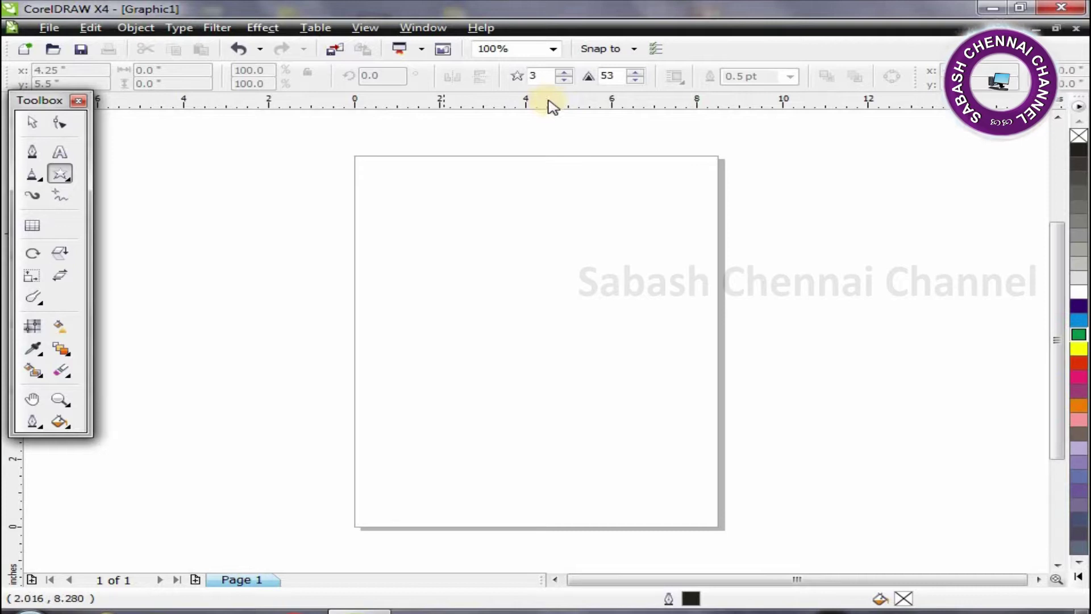
pyautogui.click(563, 73)
pyautogui.click(564, 73)
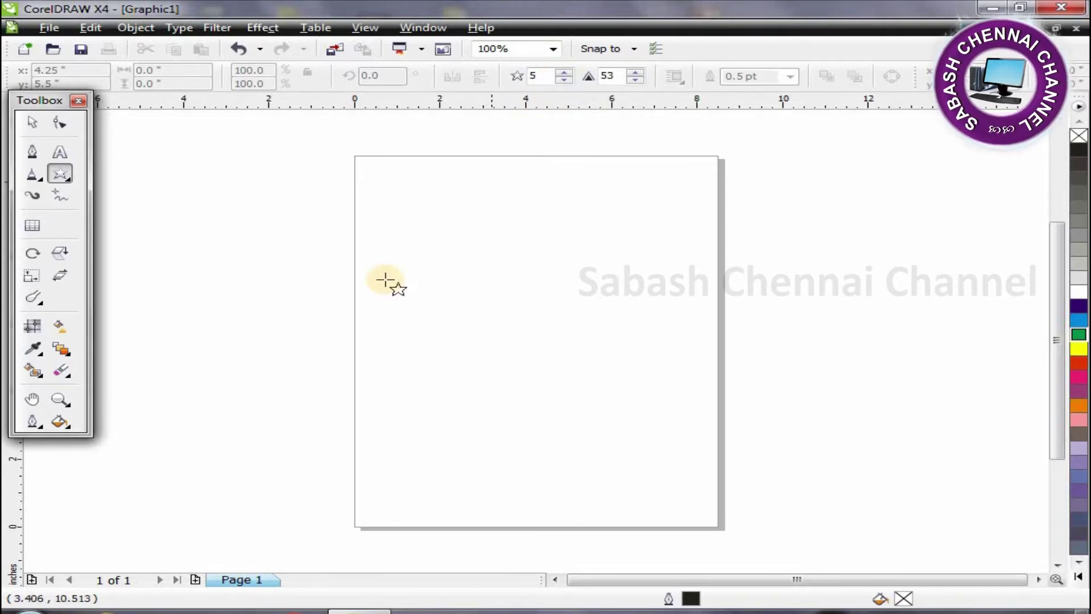
pyautogui.moveTo(400, 265); pyautogui.dragTo(631, 456)
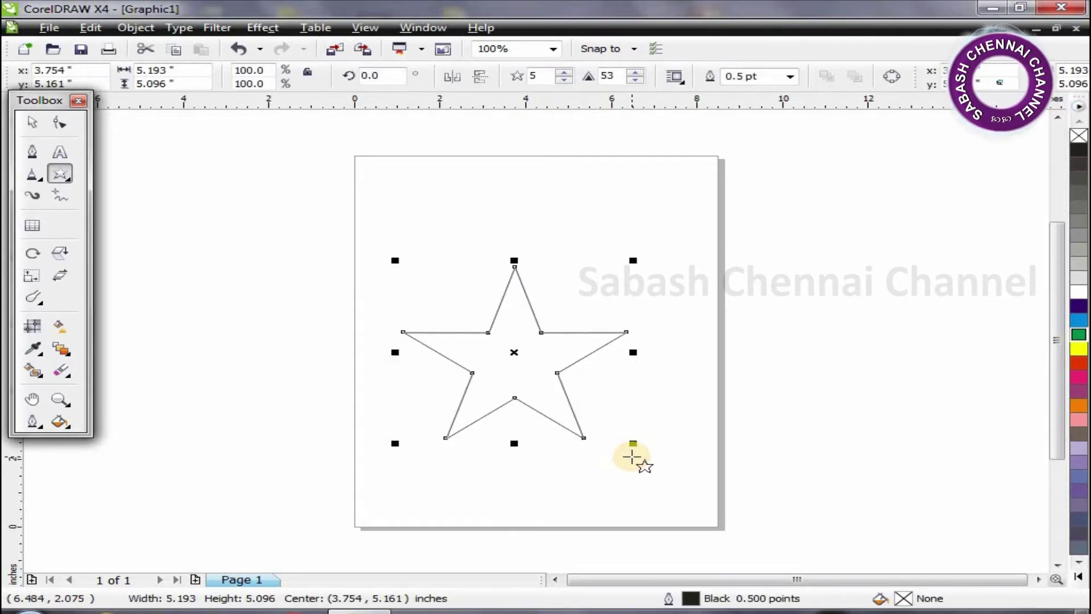
pyautogui.click(1078, 332)
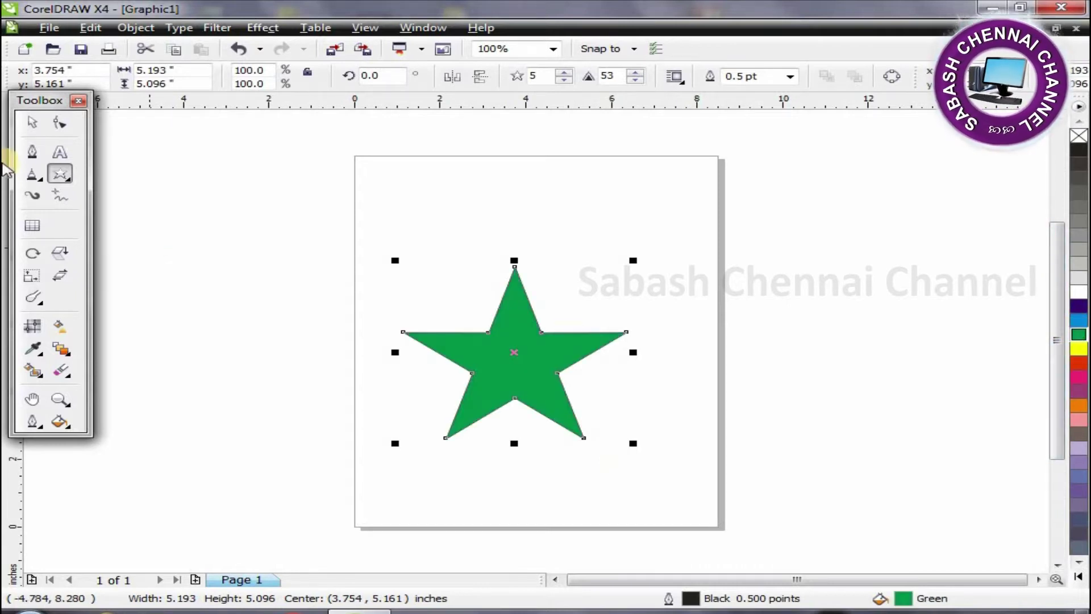
# - Draw an ellipse about 1.7 inches wide and 2 inches high above the star's right arm
pyautogui.click(67, 180)
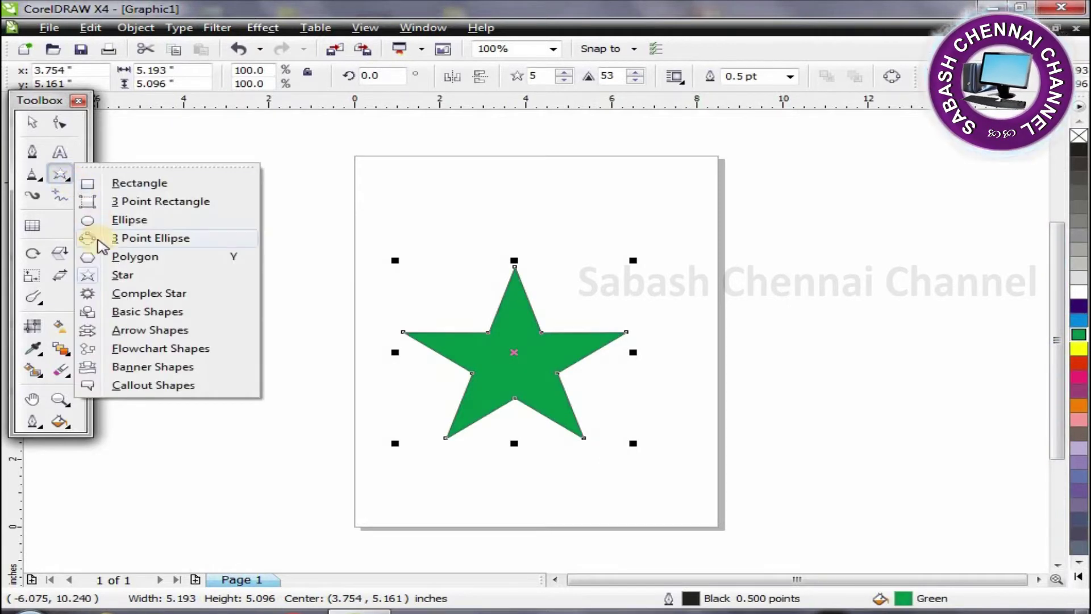
pyautogui.click(101, 216)
pyautogui.moveTo(567, 181); pyautogui.dragTo(604, 202)
pyautogui.moveTo(638, 233); pyautogui.dragTo(640, 247)
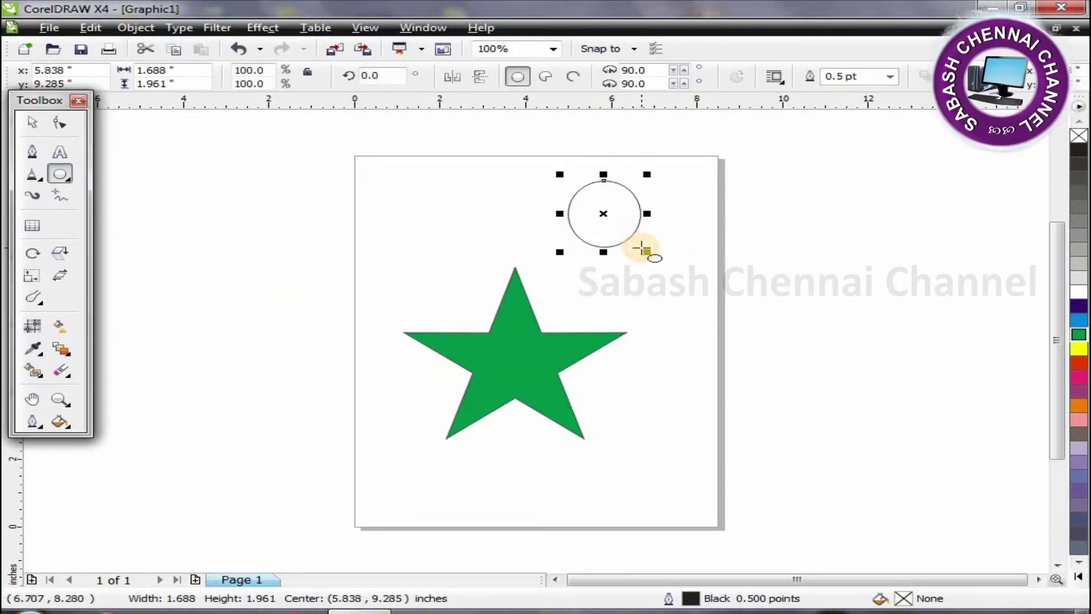
# - Set the green star's width and height to 5 inches each
pyautogui.click(35, 124)
pyautogui.click(526, 343)
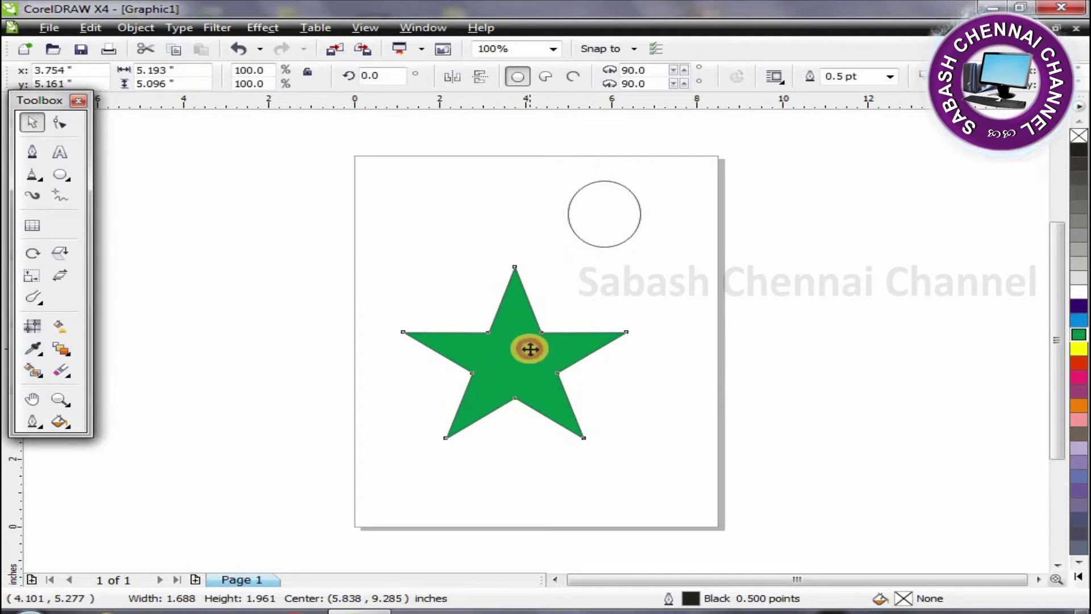
pyautogui.doubleClick(160, 70)
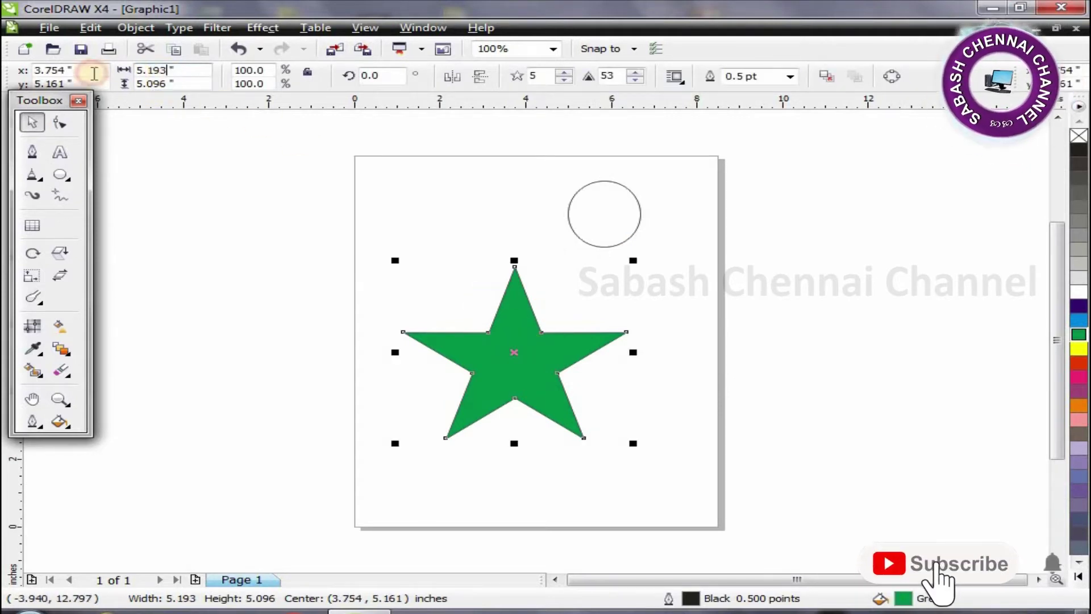
pyautogui.write('5')
pyautogui.press('Tab')
pyautogui.write('5')
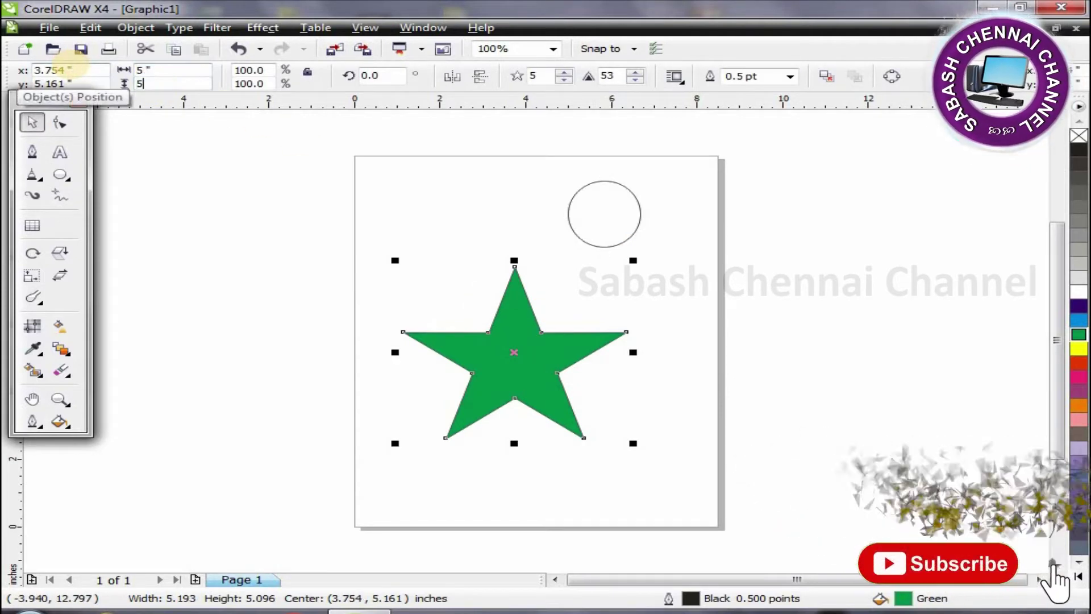
pyautogui.press('Return')
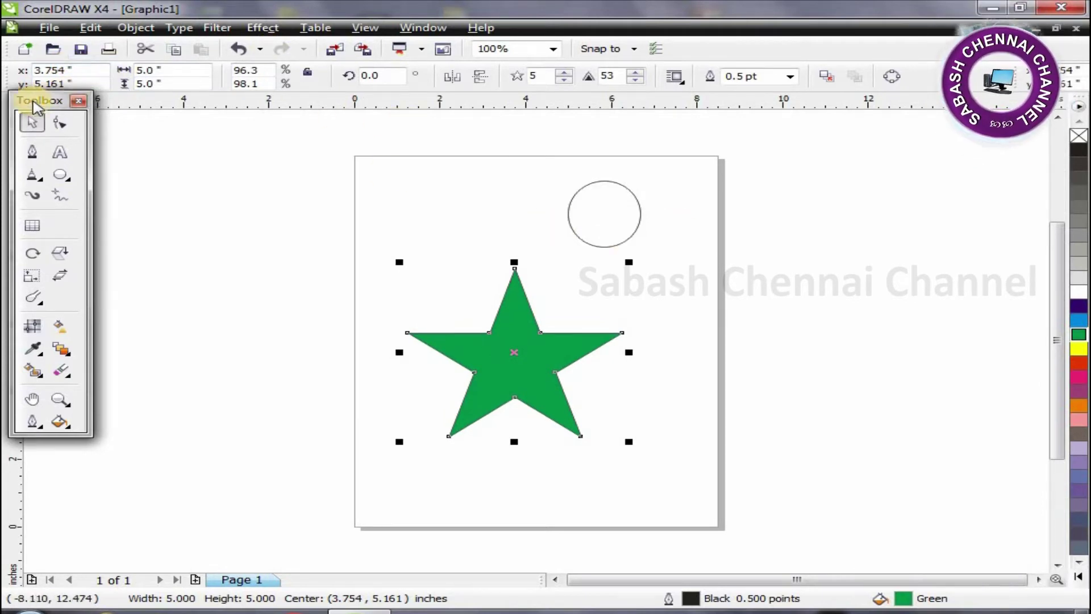
# - Uncover the object position values and place the star's centre at x 4, y 5 inches
pyautogui.moveTo(24, 103); pyautogui.dragTo(23, 141)
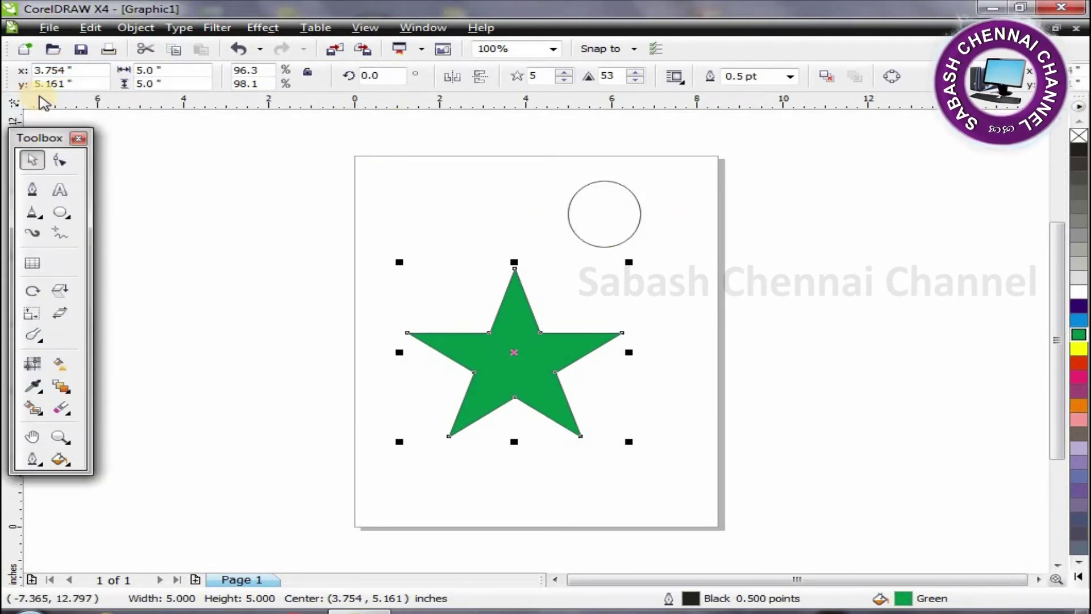
pyautogui.click(62, 70)
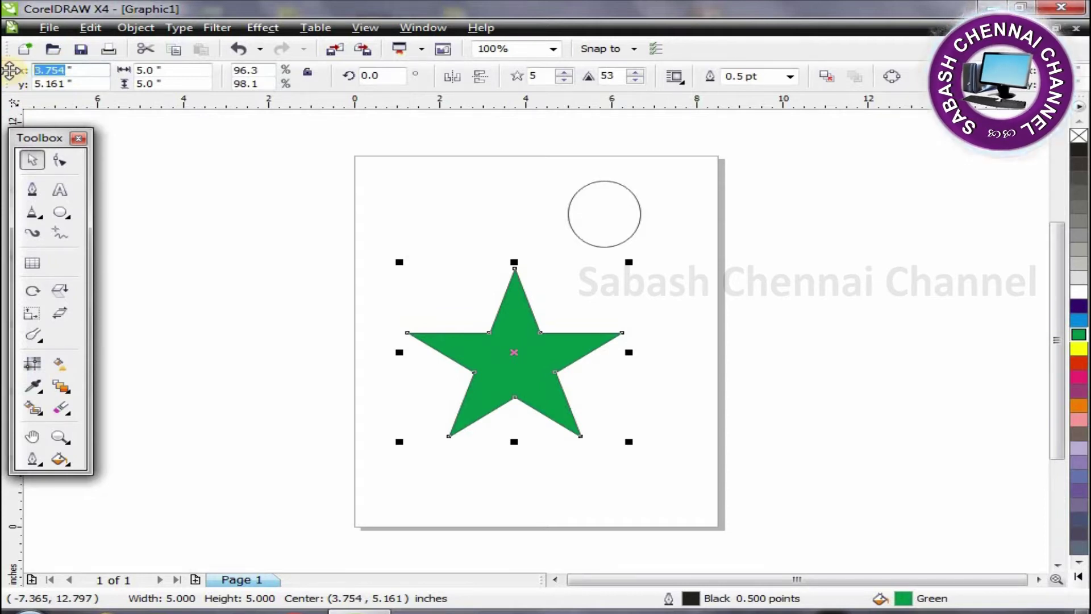
pyautogui.press('Return')
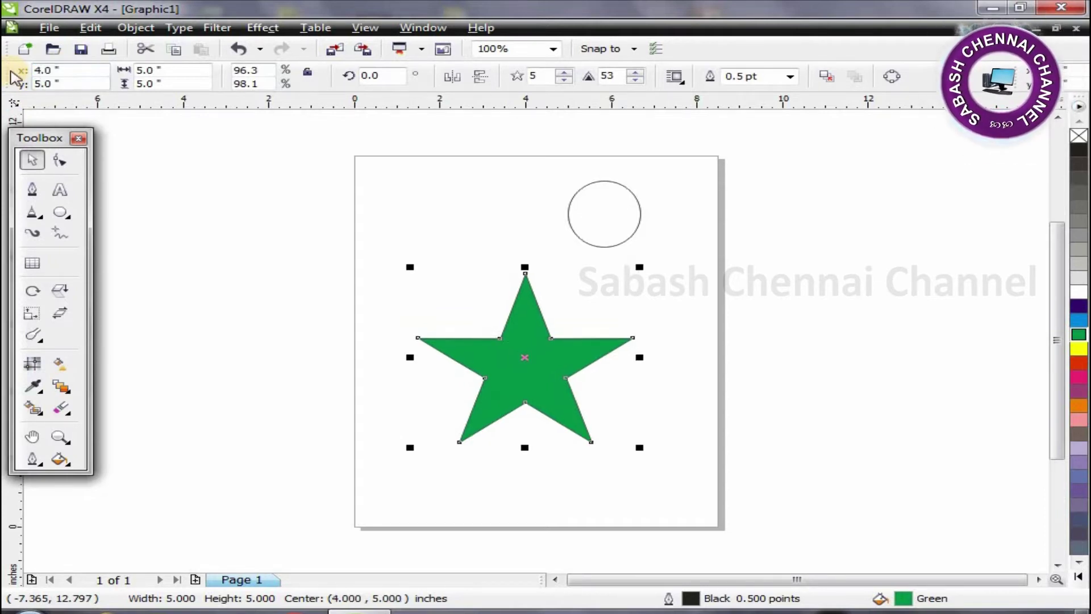
# - Set the ellipse's width and height to 1.5 inches each
pyautogui.click(628, 237)
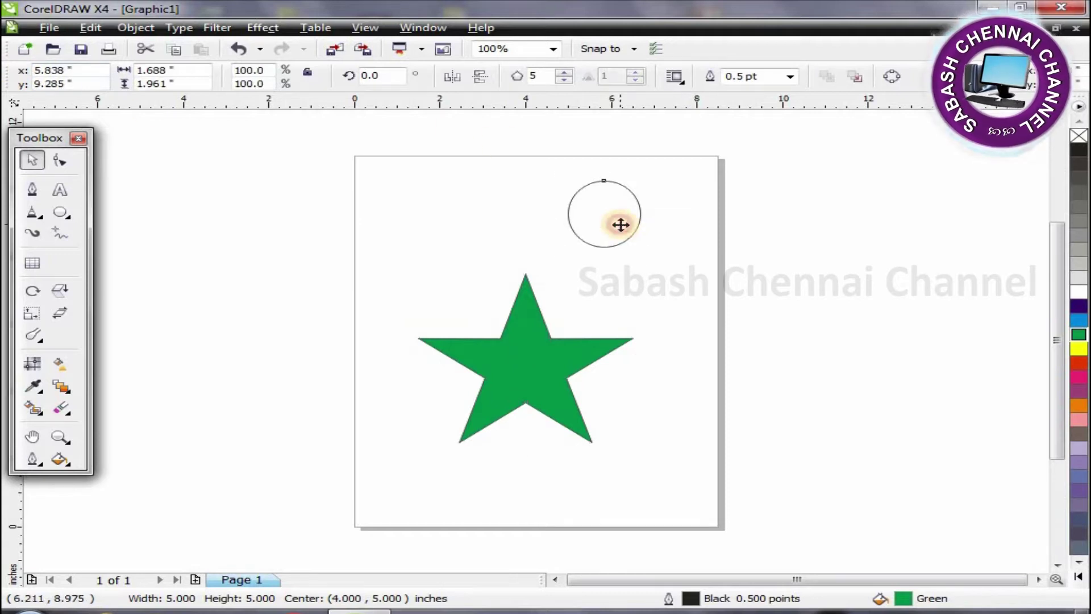
pyautogui.doubleClick(168, 70)
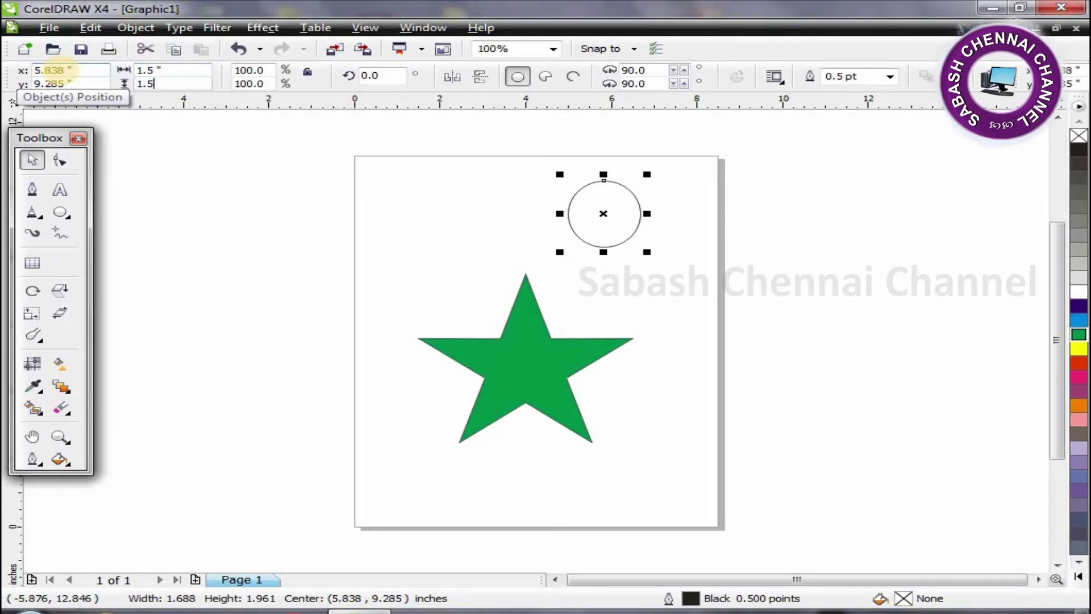
pyautogui.press('Return')
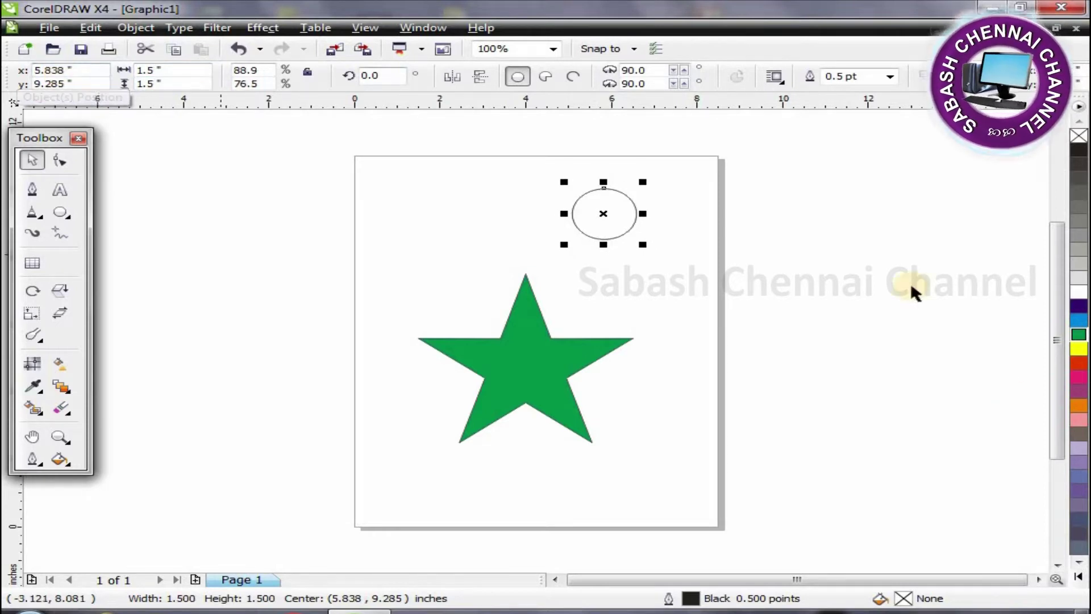
# - Centre the circle on the star by setting its position to x 4, y 5 inches
pyautogui.moveTo(617, 226); pyautogui.dragTo(603, 322)
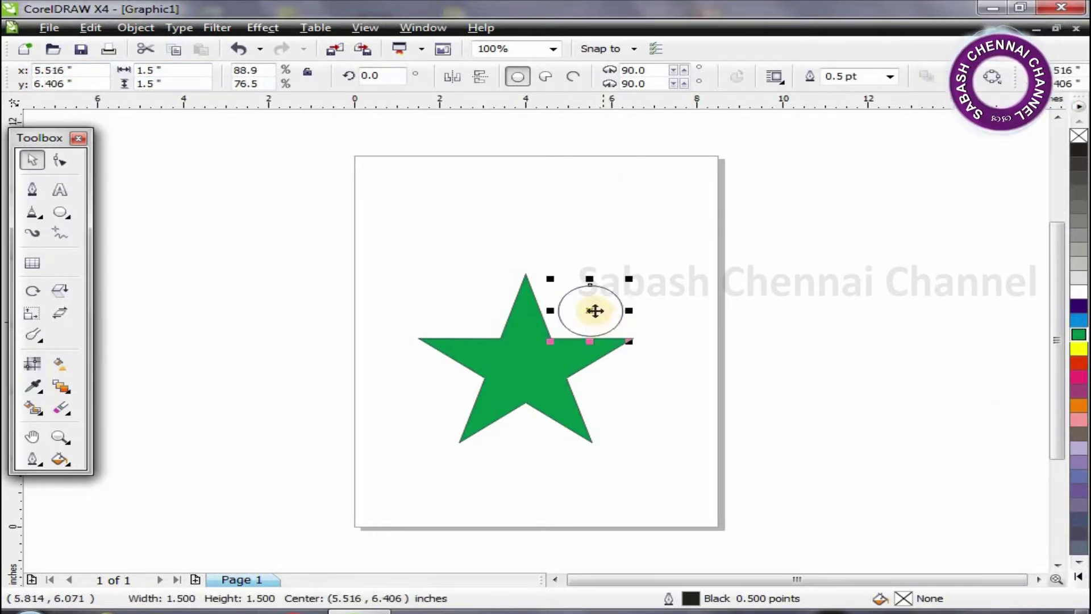
pyautogui.moveTo(63, 70); pyautogui.dragTo(5, 69)
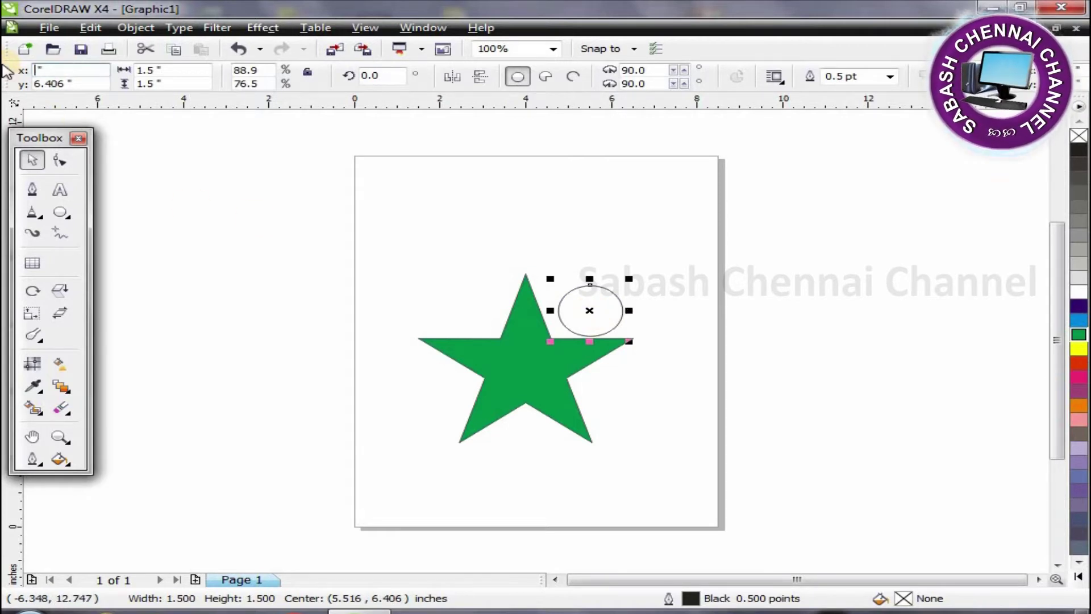
pyautogui.write('5')
pyautogui.press('Return')
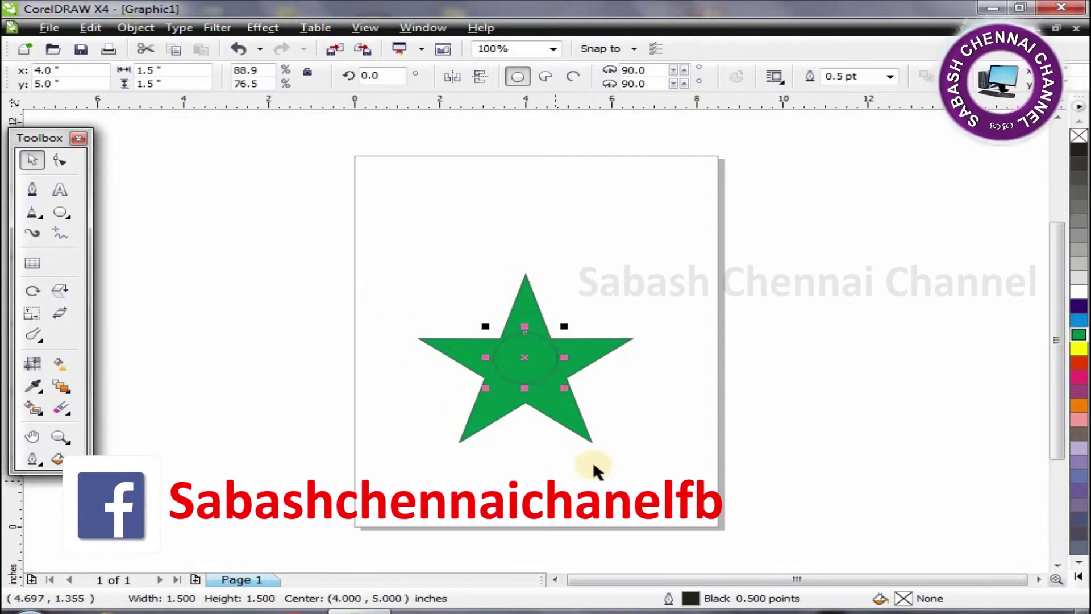
# - Select the star and circle together and cut the circle's shape out of the star with Simplify
pyautogui.click(579, 424)
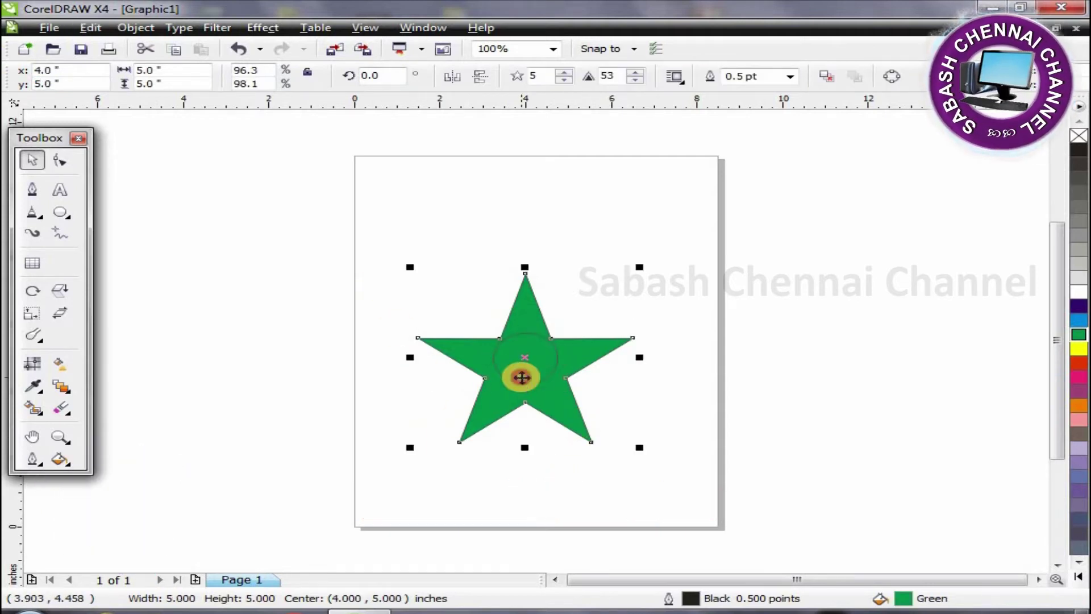
pyautogui.click(521, 377)
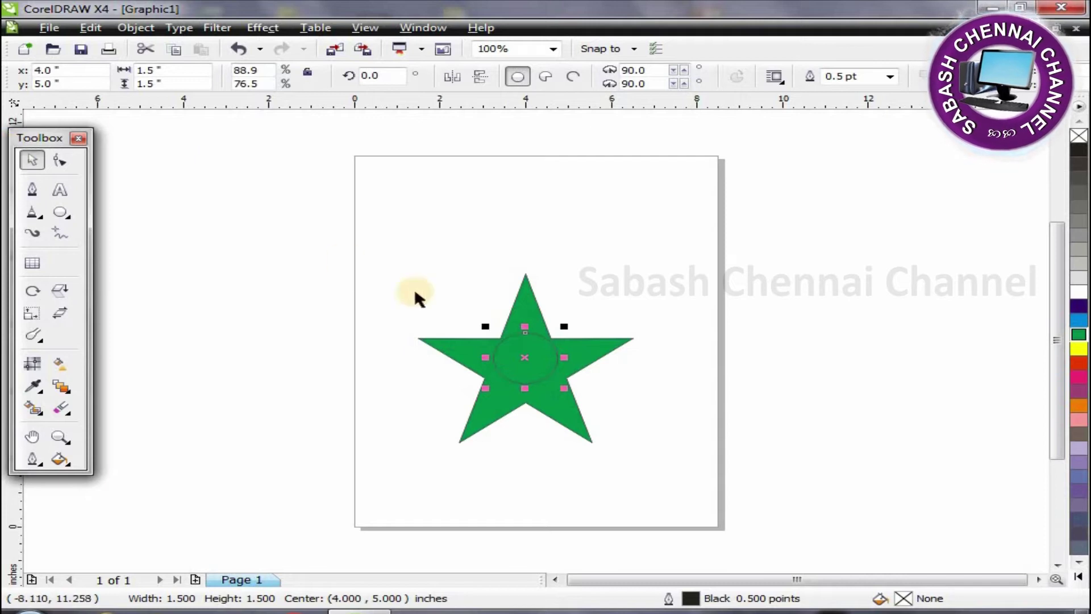
pyautogui.click(393, 277)
pyautogui.moveTo(610, 379); pyautogui.dragTo(649, 459)
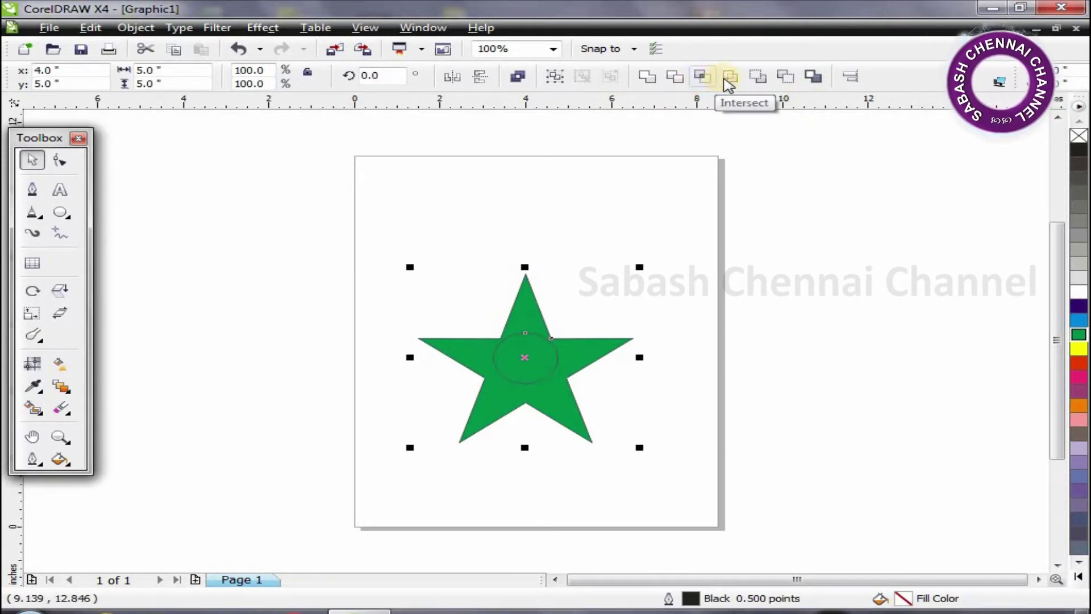
pyautogui.click(731, 79)
# - Move the circle out of the star to the empty area beside the page's right edge
pyautogui.click(508, 391)
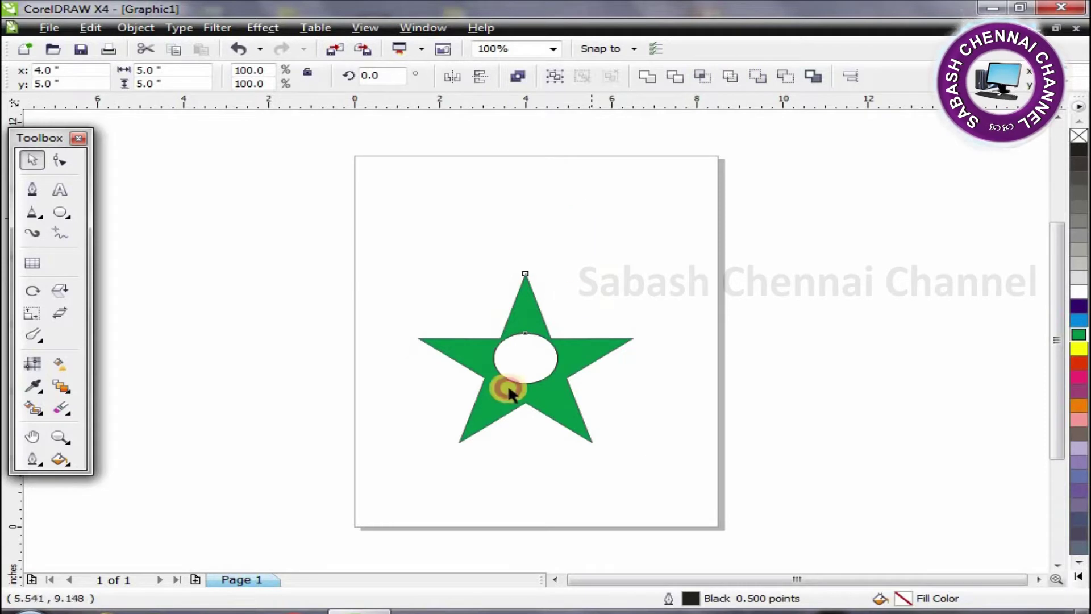
pyautogui.click(510, 359)
pyautogui.moveTo(512, 361); pyautogui.dragTo(769, 257)
# - Flatten the pierced green star vertically to a height of about 1.75 inches, keeping it 5 inches wide
pyautogui.moveTo(532, 393); pyautogui.dragTo(523, 435)
pyautogui.click(616, 356)
pyautogui.moveTo(510, 475); pyautogui.dragTo(506, 373)
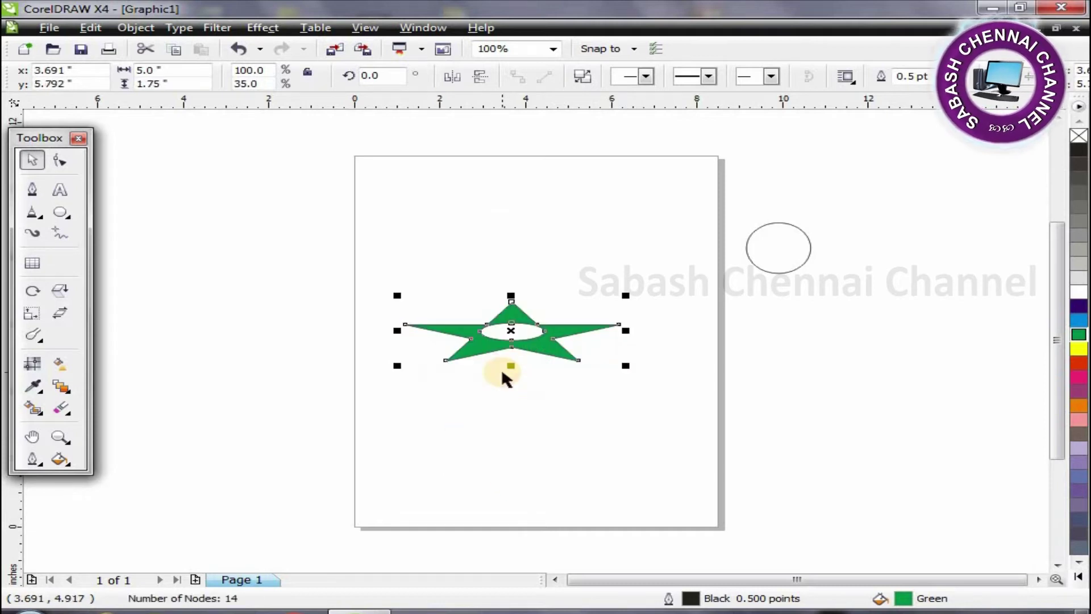
# - Duplicate the flattened star, place the copy directly above the original and fill it yellow
pyautogui.hotkey('ctrl', 'd')
pyautogui.moveTo(556, 337); pyautogui.dragTo(555, 265)
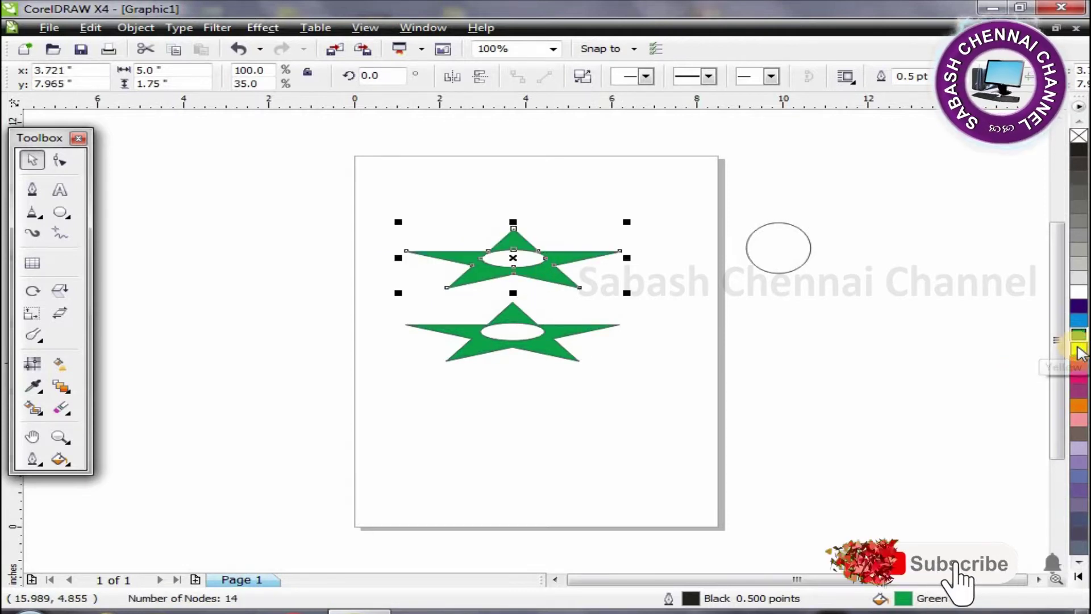
pyautogui.click(1079, 353)
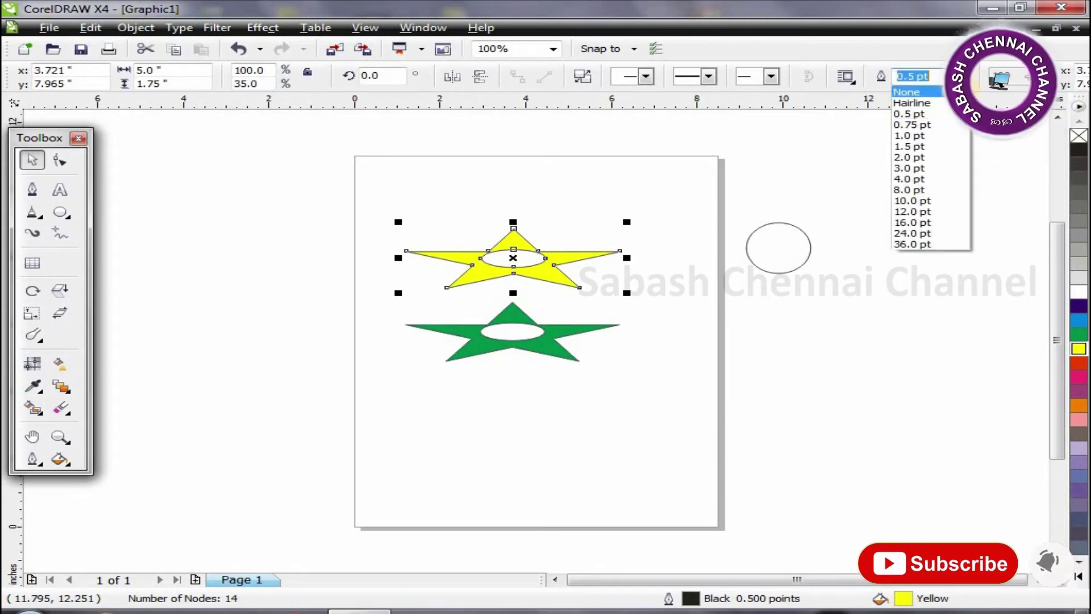
# - Remove the outlines of the yellow and green stars by setting their outline width to None
pyautogui.click(909, 92)
pyautogui.click(502, 342)
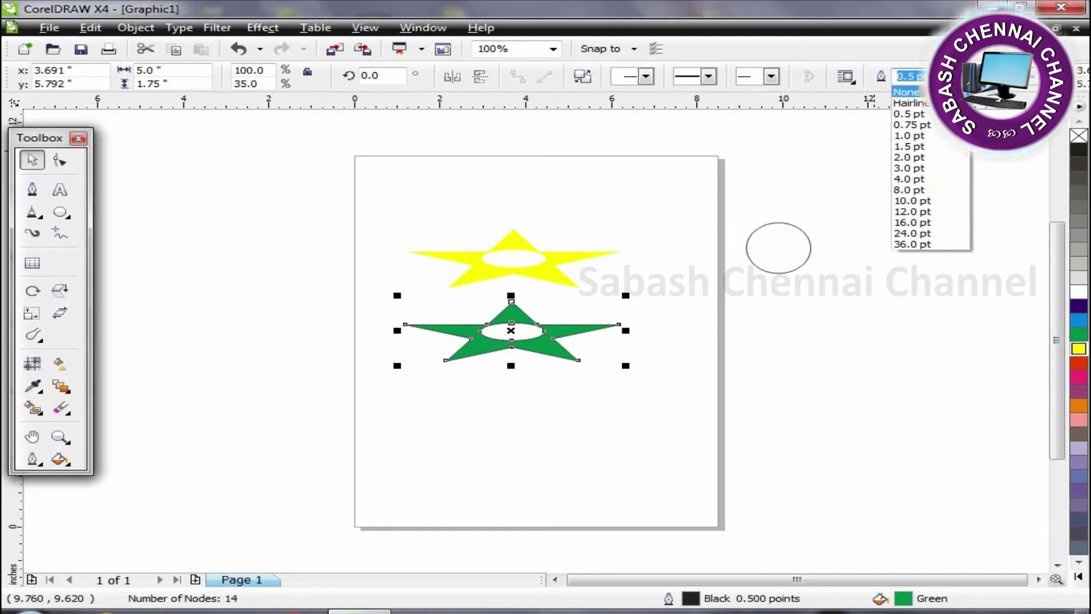
pyautogui.click(940, 93)
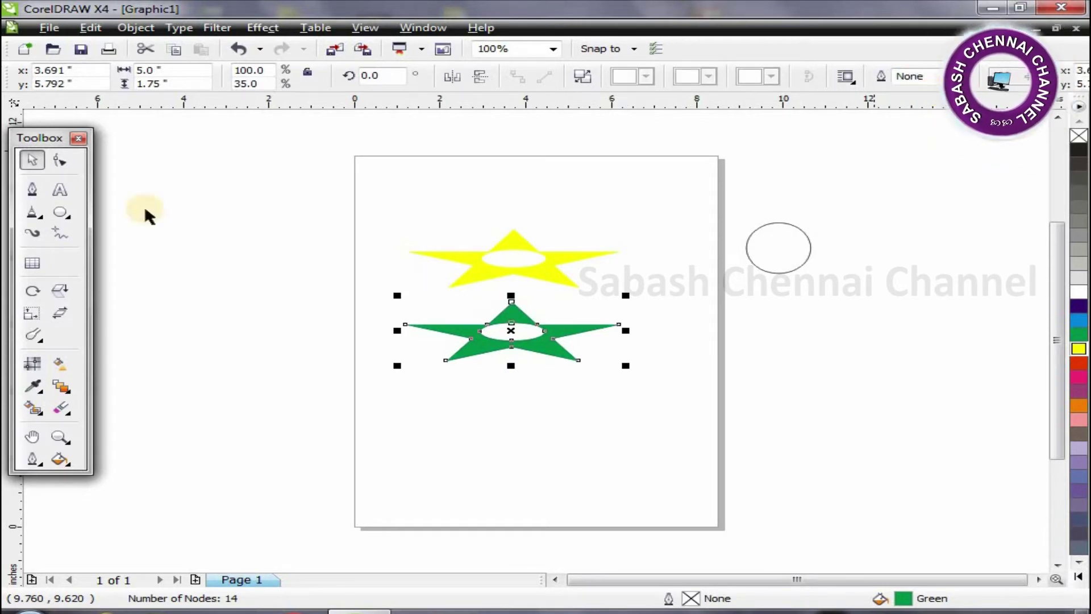
# - Lower the yellow star towards the green one and stretch both stars slightly taller, the yellow one to about 2.18 inches high
pyautogui.moveTo(554, 258); pyautogui.dragTo(548, 285)
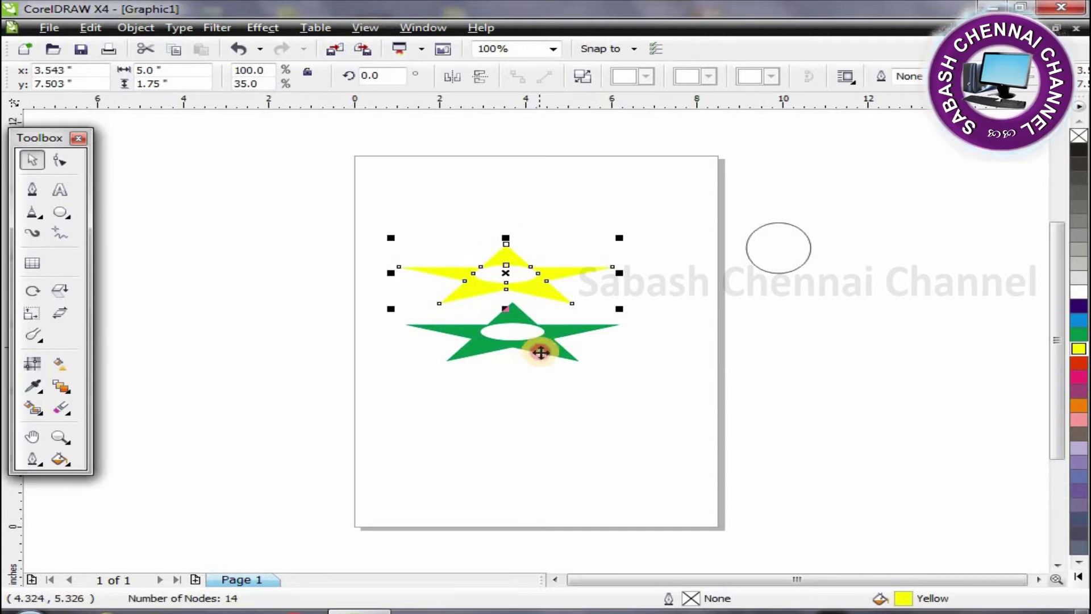
pyautogui.click(540, 352)
pyautogui.moveTo(510, 365); pyautogui.dragTo(510, 387)
pyautogui.click(543, 295)
pyautogui.moveTo(506, 311); pyautogui.dragTo(506, 322)
# - Blend the yellow star into the green star in 20 steps with the Blend tool
pyautogui.click(60, 388)
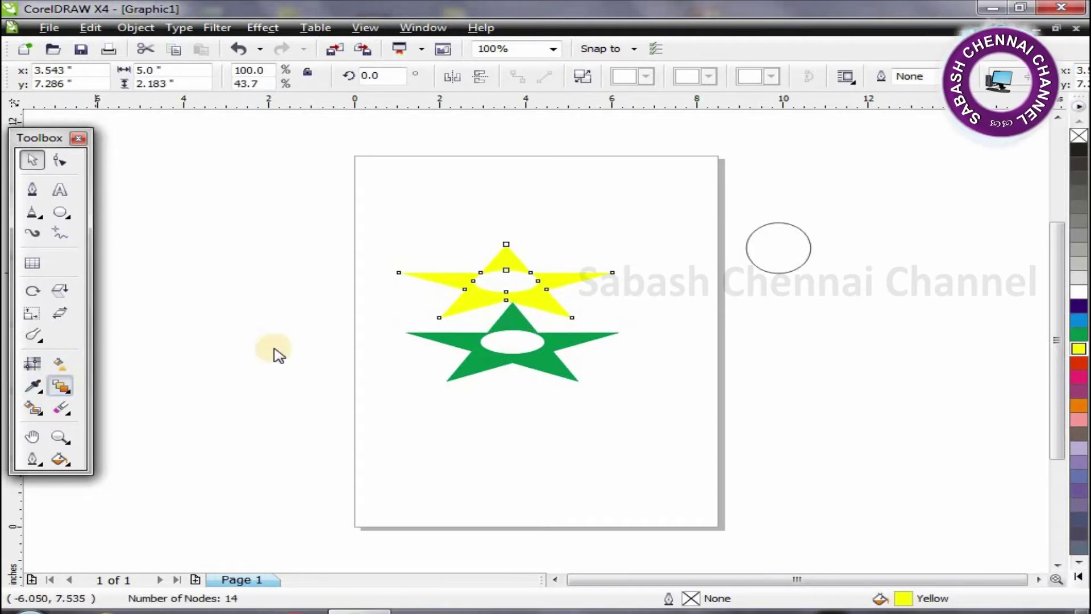
pyautogui.moveTo(506, 270); pyautogui.dragTo(506, 298)
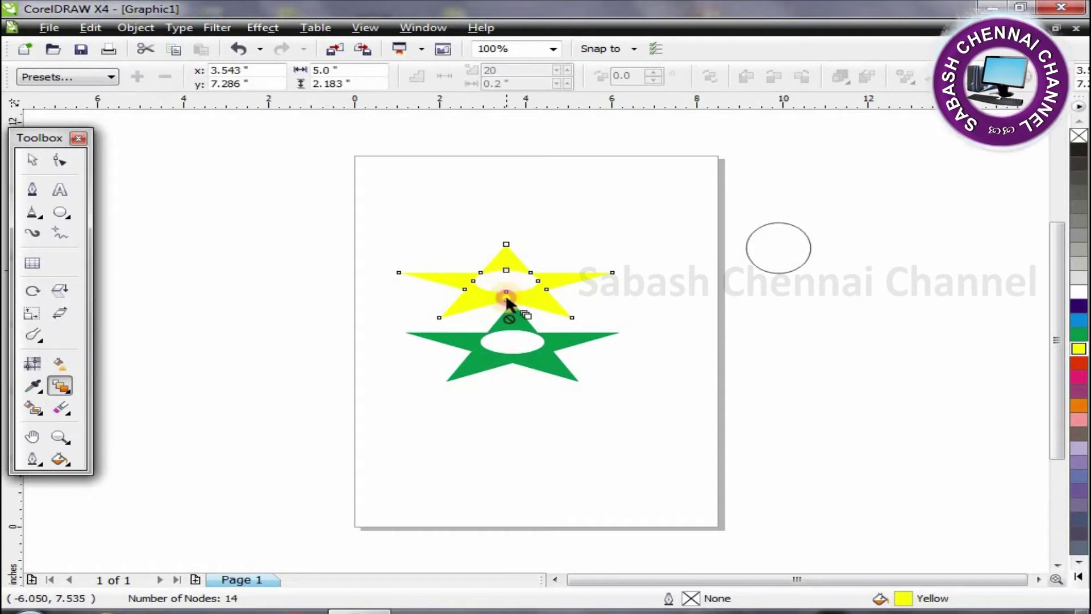
pyautogui.moveTo(510, 340); pyautogui.dragTo(506, 338)
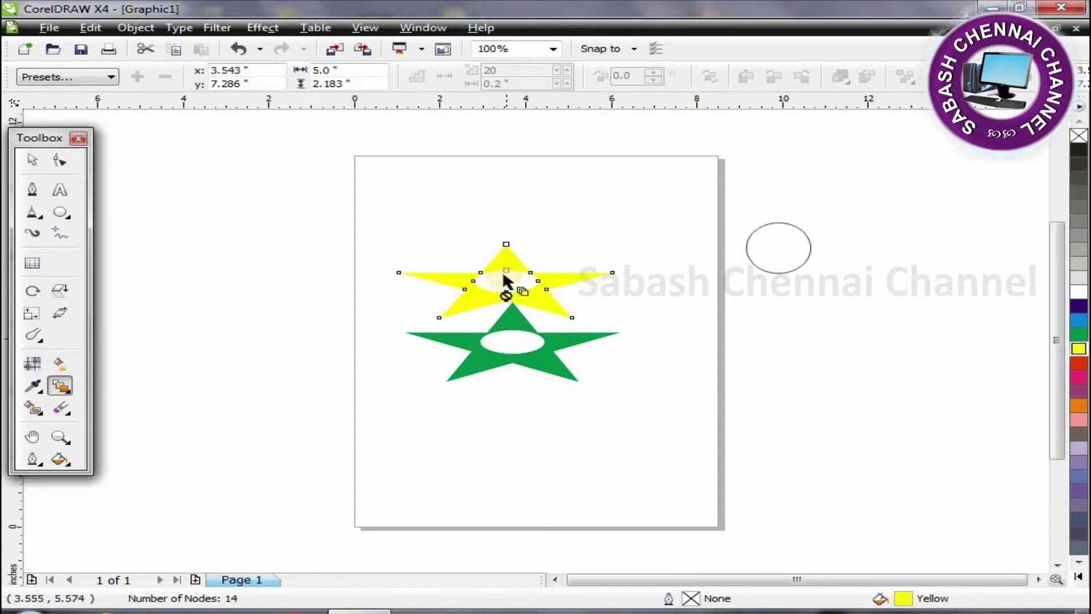
pyautogui.moveTo(503, 271); pyautogui.dragTo(511, 336)
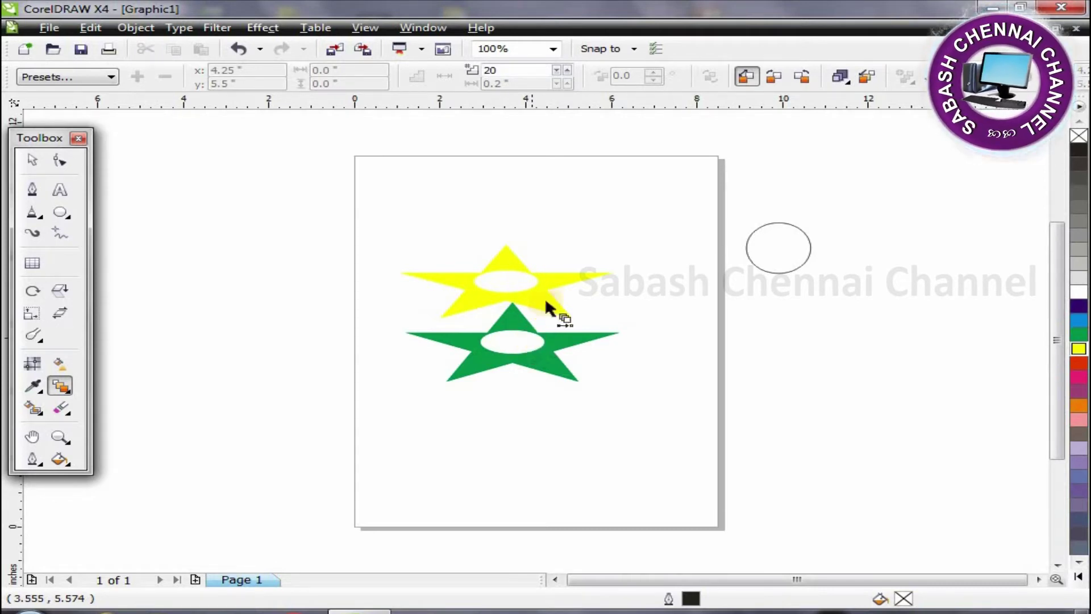
pyautogui.moveTo(544, 293); pyautogui.dragTo(519, 357)
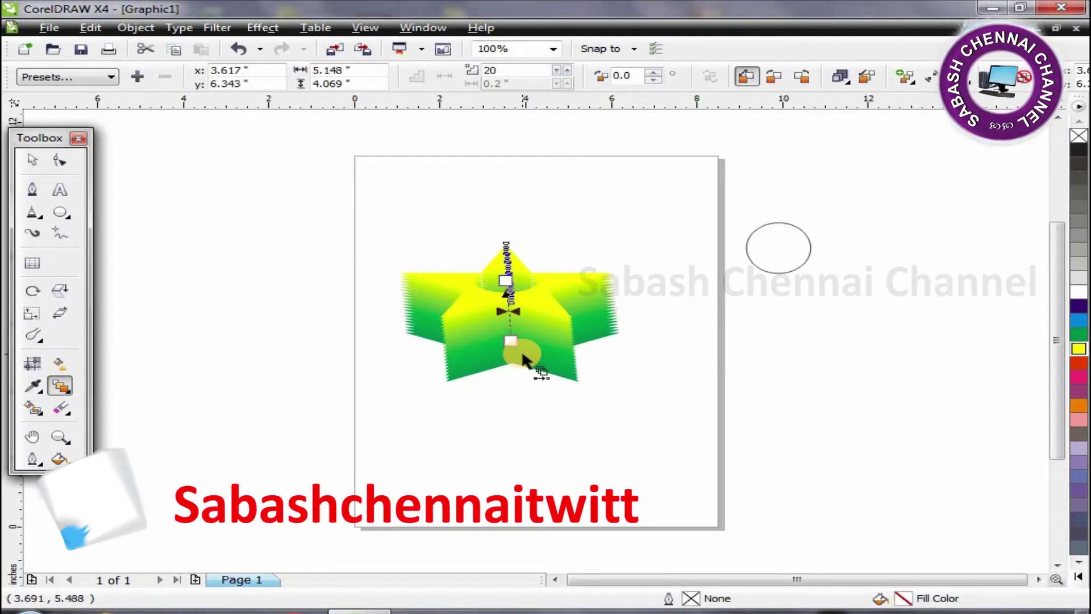
# - Lower the yellow star of the blend closer to the green star to make the 3D shape shallower
pyautogui.click(31, 160)
pyautogui.click(467, 440)
pyautogui.moveTo(539, 299); pyautogui.dragTo(544, 333)
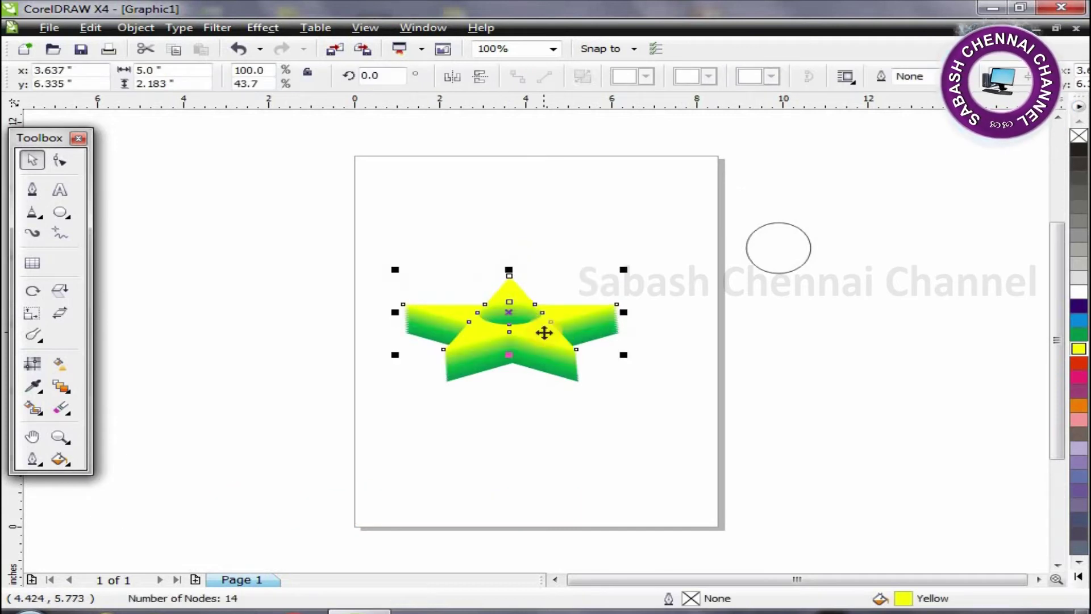
pyautogui.click(541, 412)
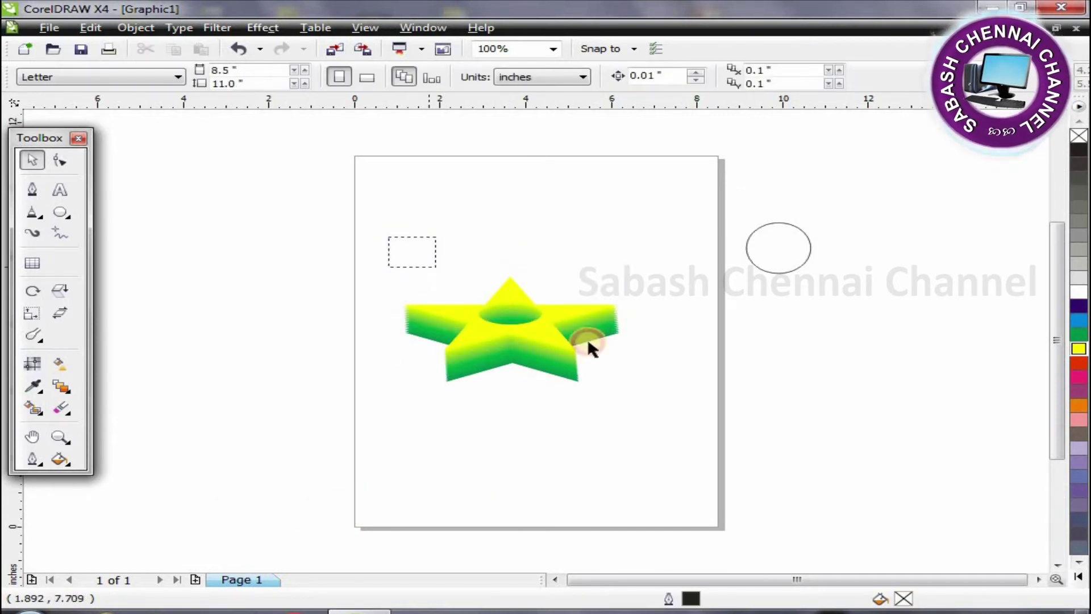
pyautogui.moveTo(637, 401); pyautogui.dragTo(640, 416)
pyautogui.click(630, 410)
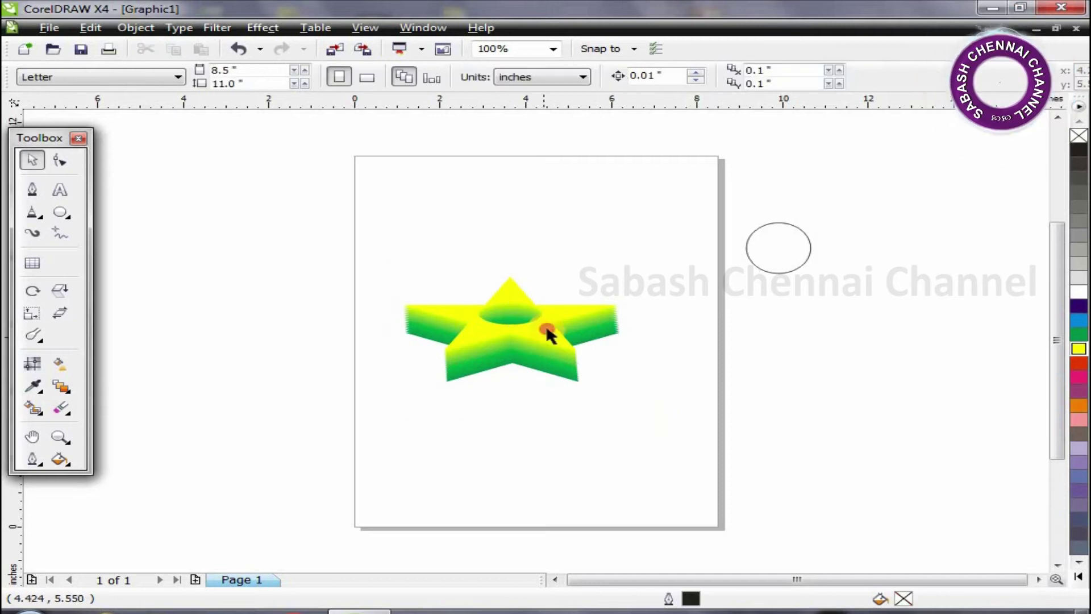
# - Rotate the whole blended star clockwise until its angle is about 229 degrees
pyautogui.click(546, 328)
pyautogui.moveTo(352, 231); pyautogui.dragTo(655, 448)
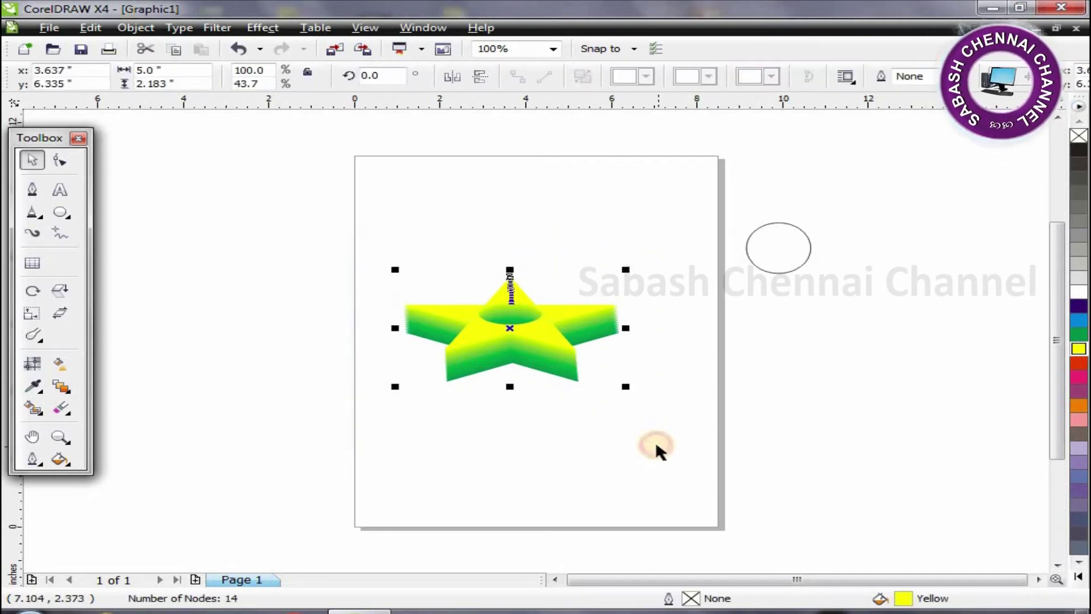
pyautogui.click(545, 347)
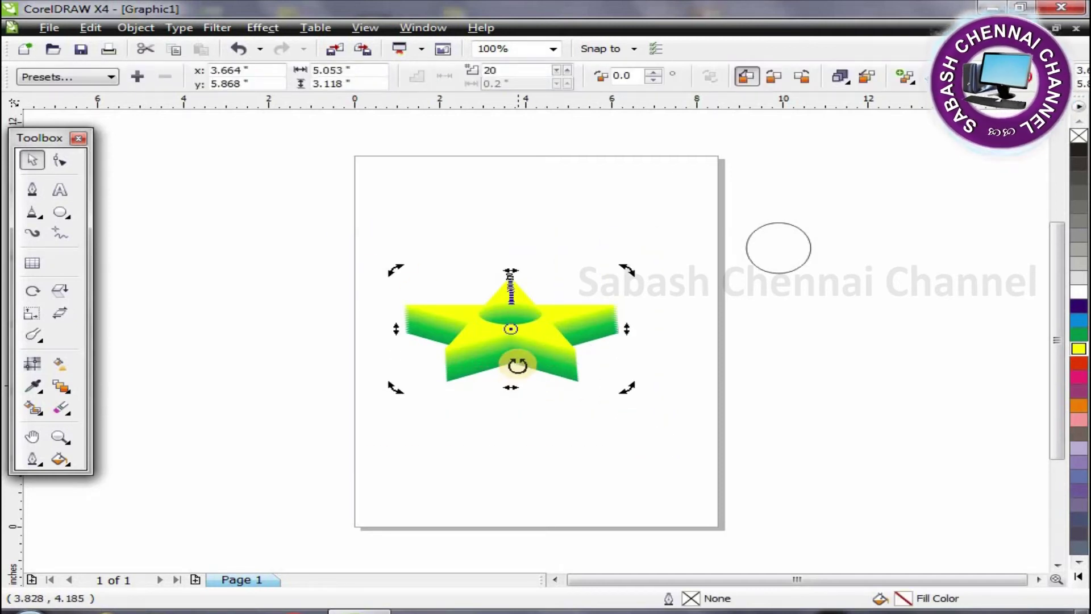
pyautogui.moveTo(624, 385); pyautogui.dragTo(453, 418)
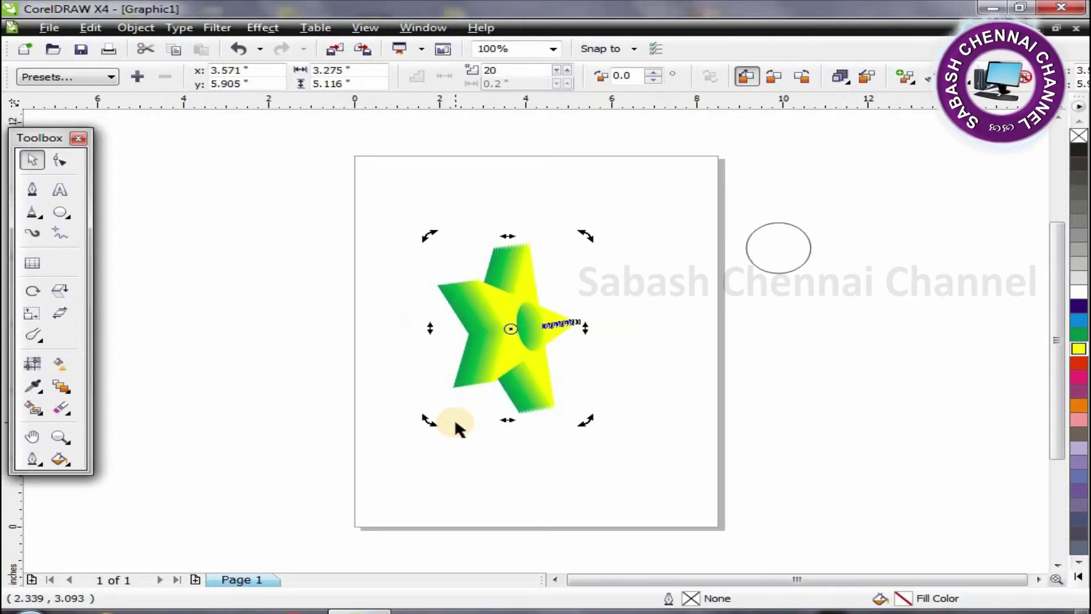
pyautogui.moveTo(420, 421); pyautogui.dragTo(383, 337)
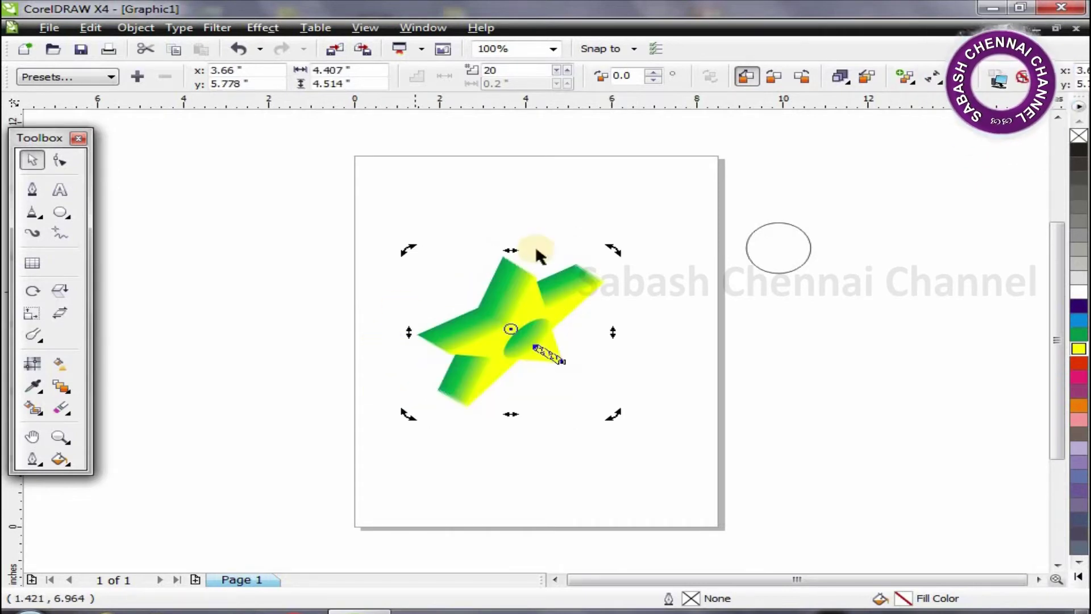
# - Pull the two ends of the blend apart, moving the yellow star down and right and the green star up and left
pyautogui.click(685, 349)
pyautogui.moveTo(533, 314); pyautogui.dragTo(592, 353)
pyautogui.moveTo(498, 267); pyautogui.dragTo(459, 249)
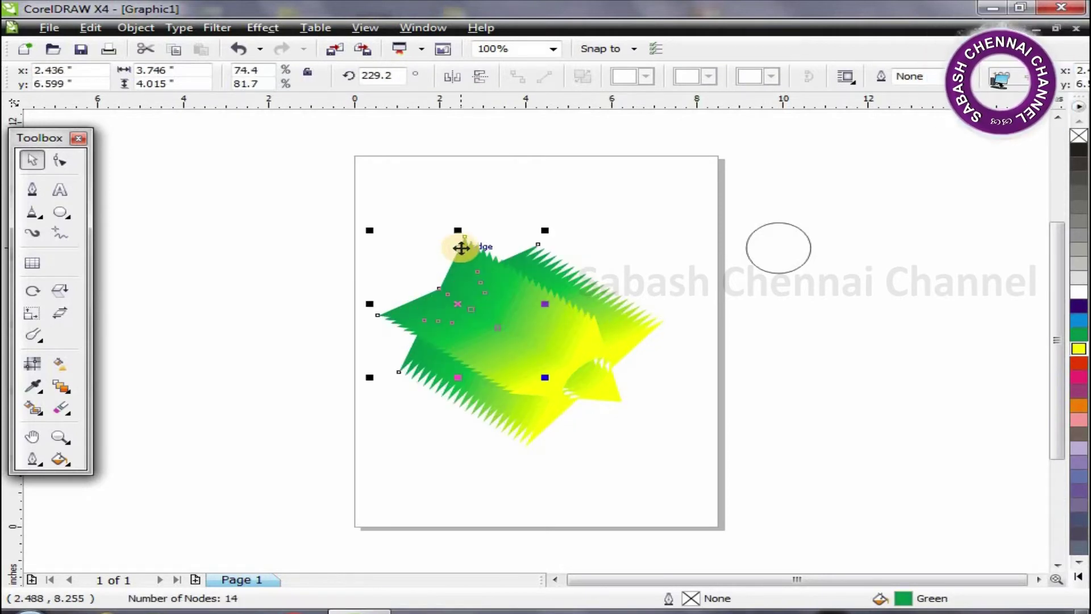
pyautogui.click(462, 249)
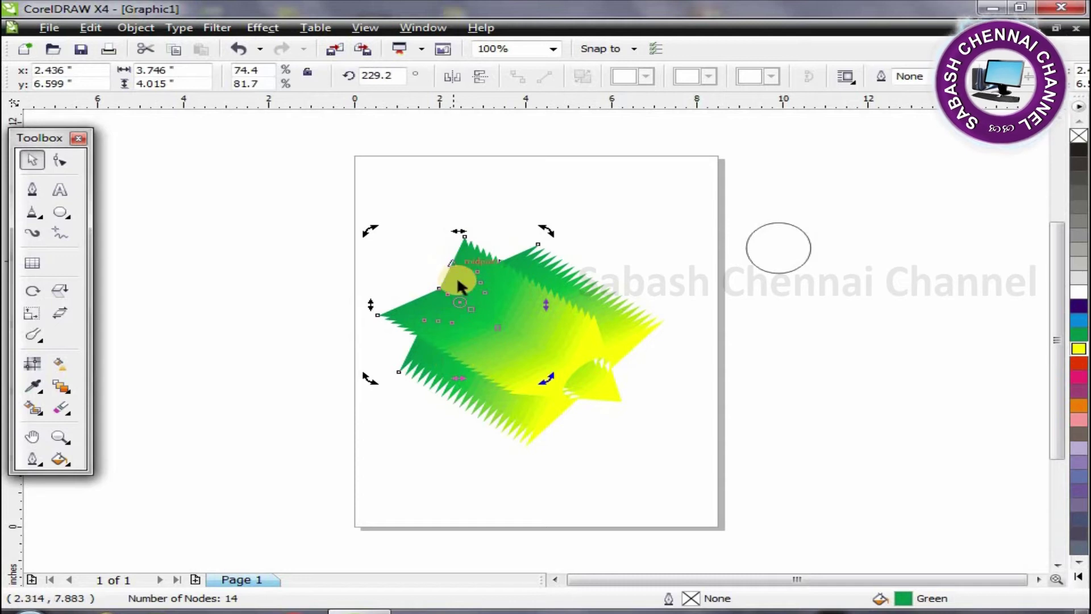
# - Squash the green star to about 1.76 inches high and move the yellow star above it, near the page's upper-left corner
pyautogui.click(458, 244)
pyautogui.moveTo(456, 377); pyautogui.dragTo(464, 301)
pyautogui.click(608, 393)
pyautogui.moveTo(609, 395); pyautogui.dragTo(481, 223)
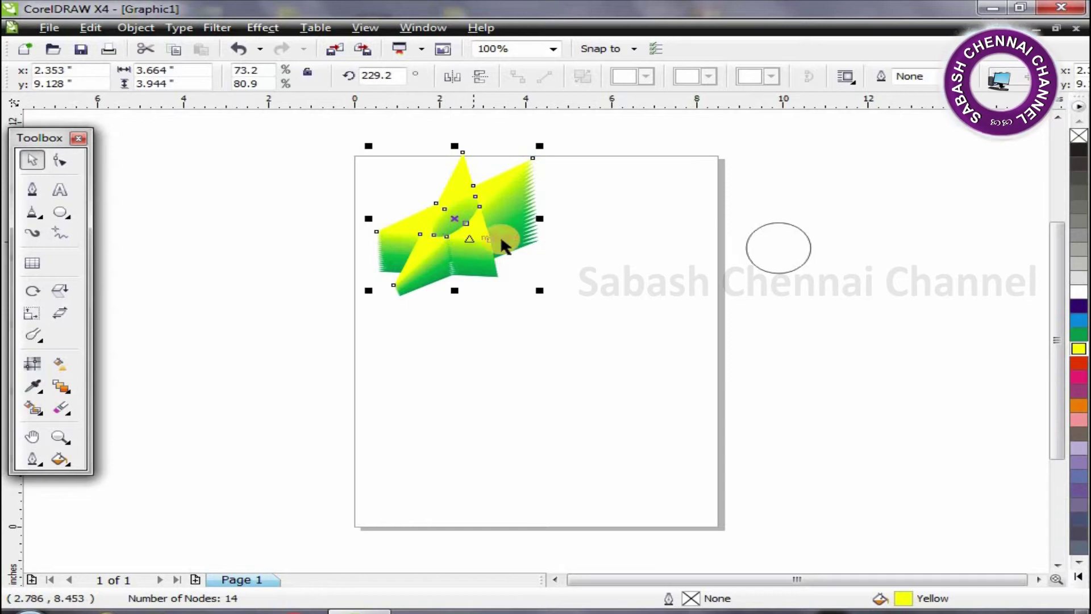
# - Move the whole blended star down and right to the middle of the page
pyautogui.click(548, 310)
pyautogui.moveTo(331, 143); pyautogui.dragTo(608, 312)
pyautogui.moveTo(499, 263); pyautogui.dragTo(590, 376)
pyautogui.click(656, 465)
# - Turn the yellow star counterclockwise and set its rotation angle to 360 degrees
pyautogui.click(562, 345)
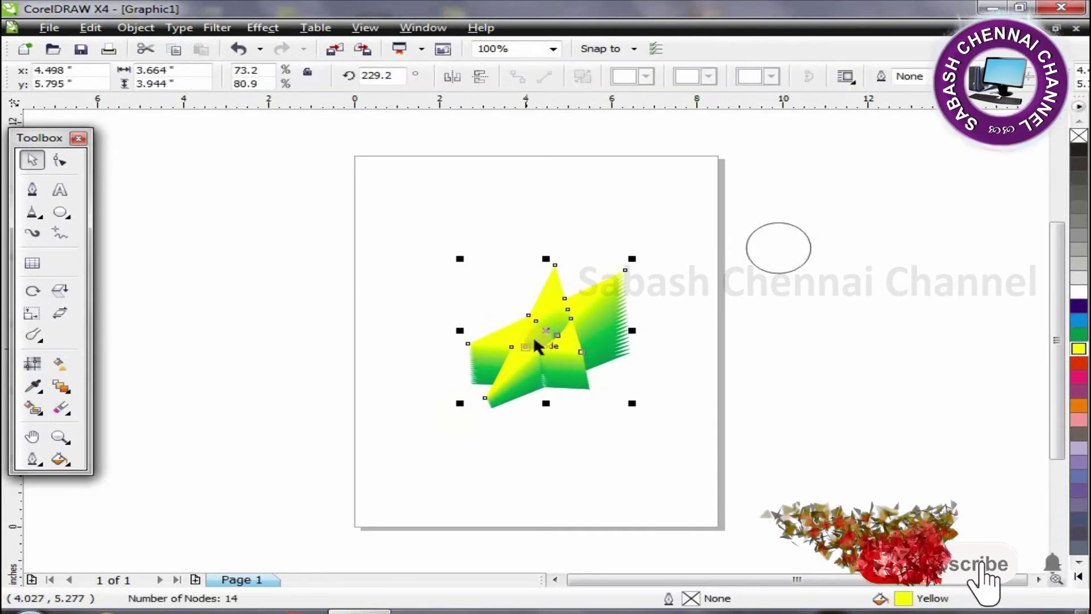
pyautogui.click(566, 351)
pyautogui.moveTo(462, 407); pyautogui.dragTo(635, 393)
pyautogui.moveTo(605, 410); pyautogui.dragTo(649, 365)
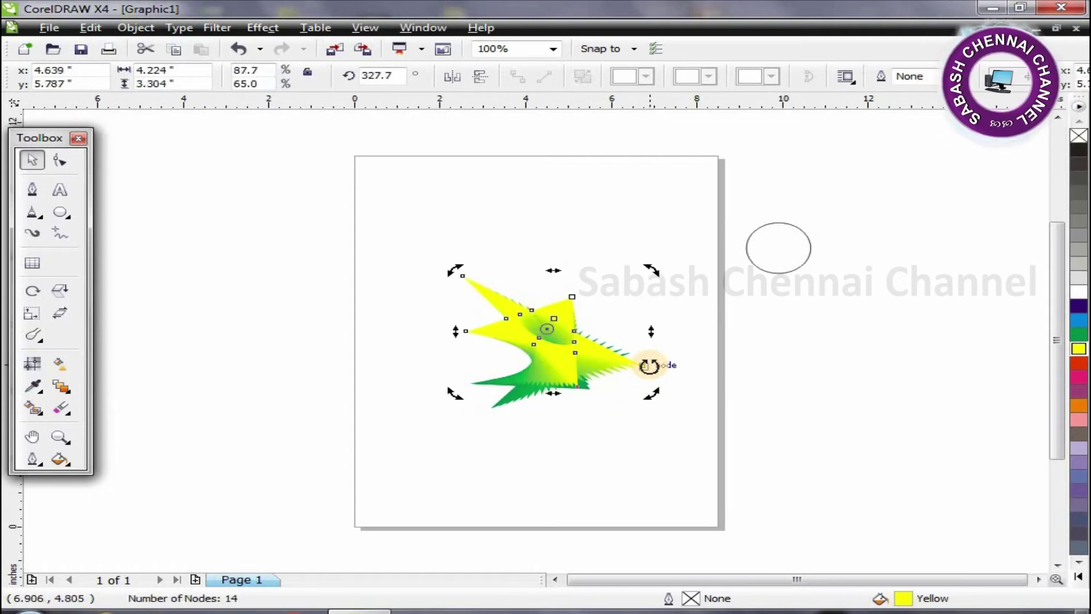
pyautogui.moveTo(654, 268); pyautogui.dragTo(640, 228)
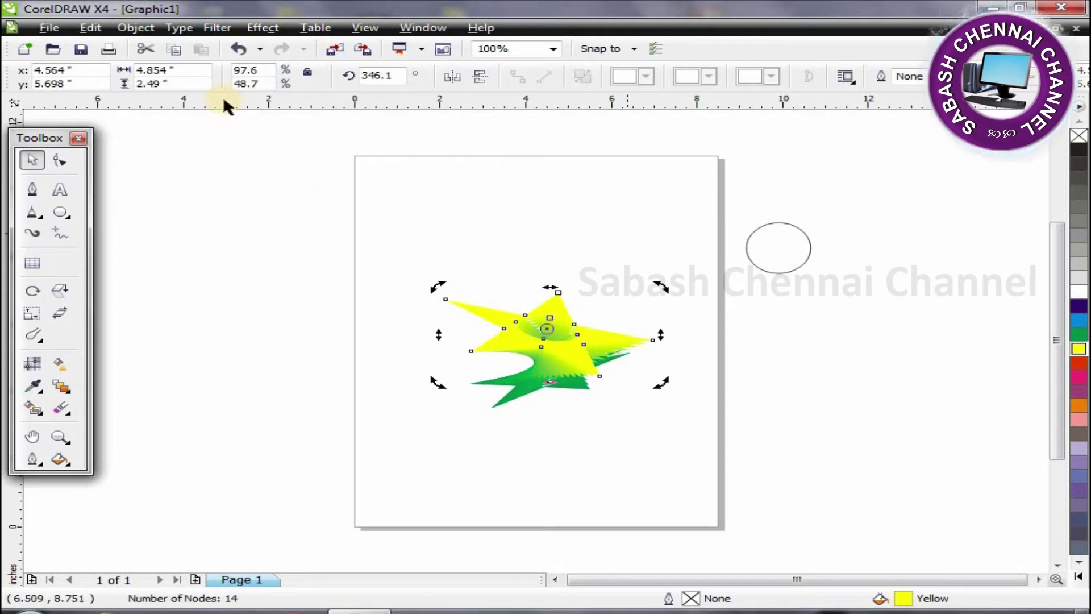
pyautogui.click(400, 76)
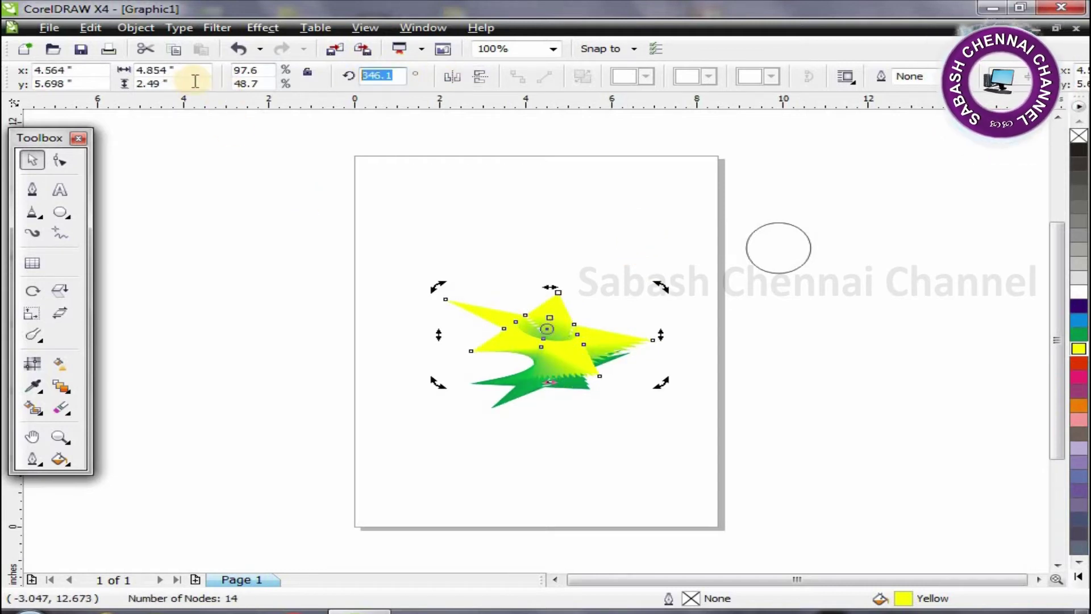
pyautogui.write('360')
pyautogui.press('Return')
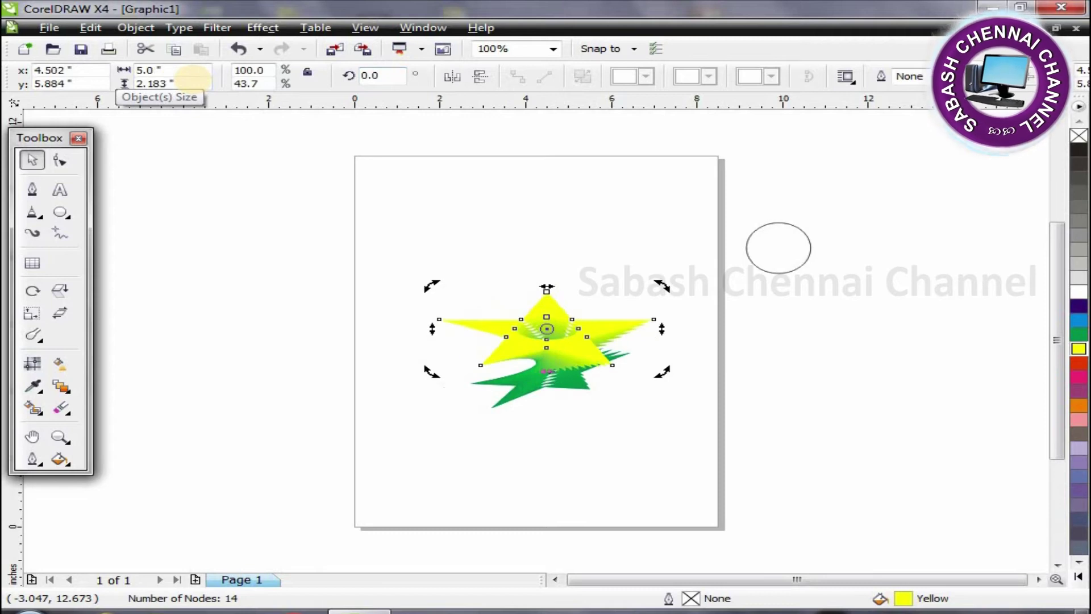
# - Stretch the green star of the blend downwards to about 3.55 inches high
pyautogui.click(616, 439)
pyautogui.click(500, 399)
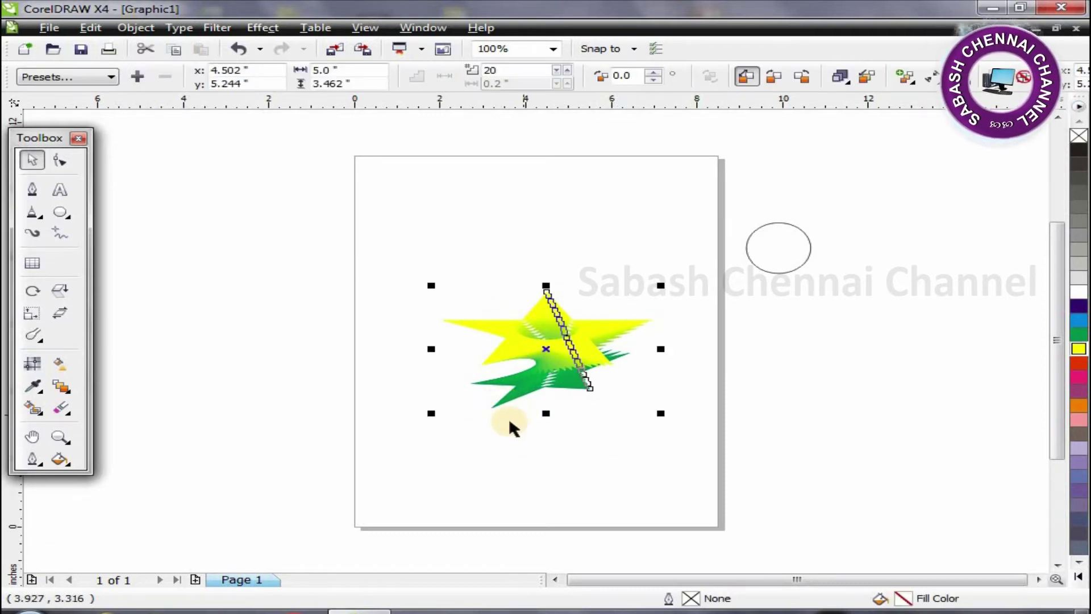
pyautogui.click(503, 410)
pyautogui.click(492, 405)
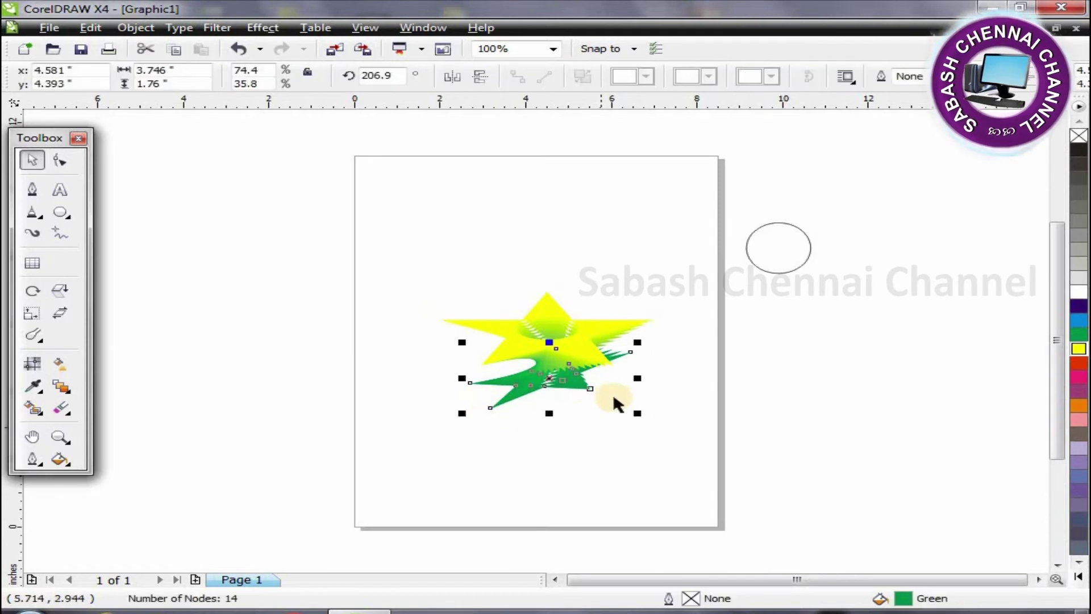
pyautogui.moveTo(551, 415); pyautogui.dragTo(553, 476)
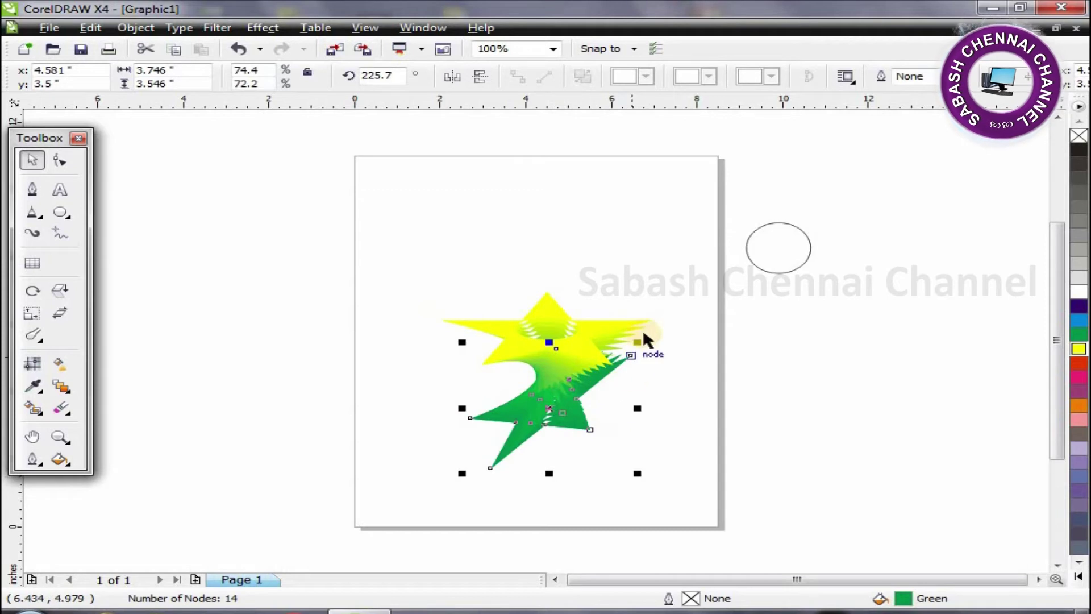
# - Rotate the green star to about 178 degrees so that it points downwards beneath the yellow star
pyautogui.click(546, 405)
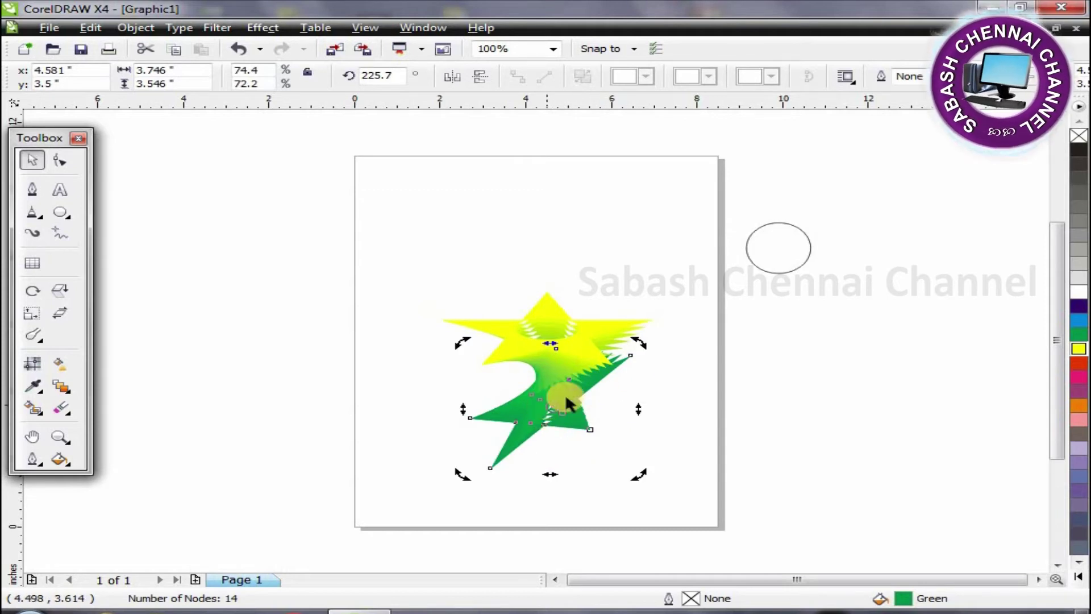
pyautogui.moveTo(638, 346); pyautogui.dragTo(704, 416)
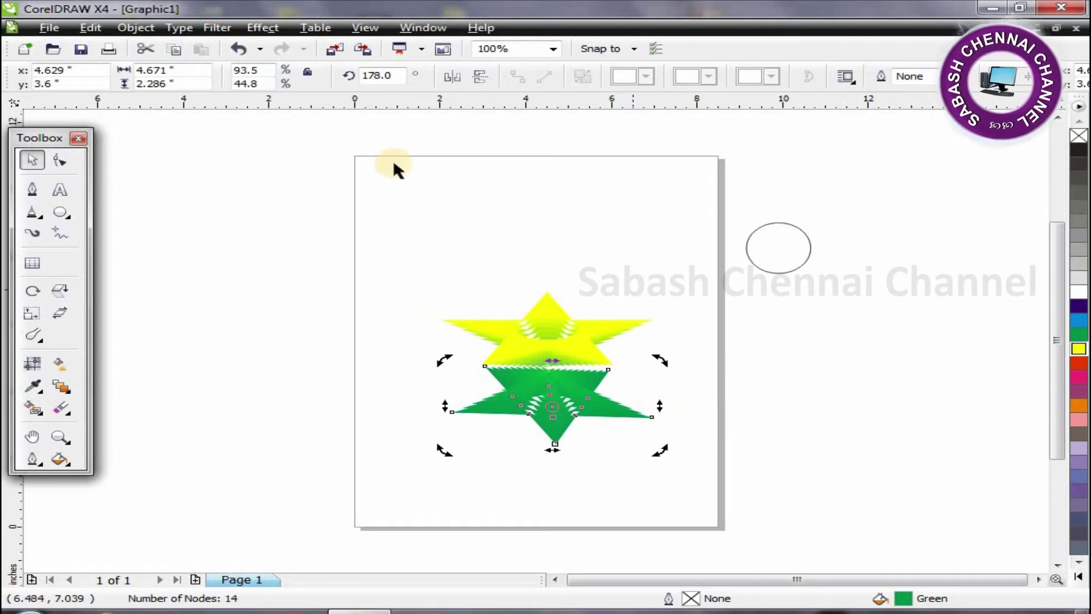
pyautogui.click(676, 492)
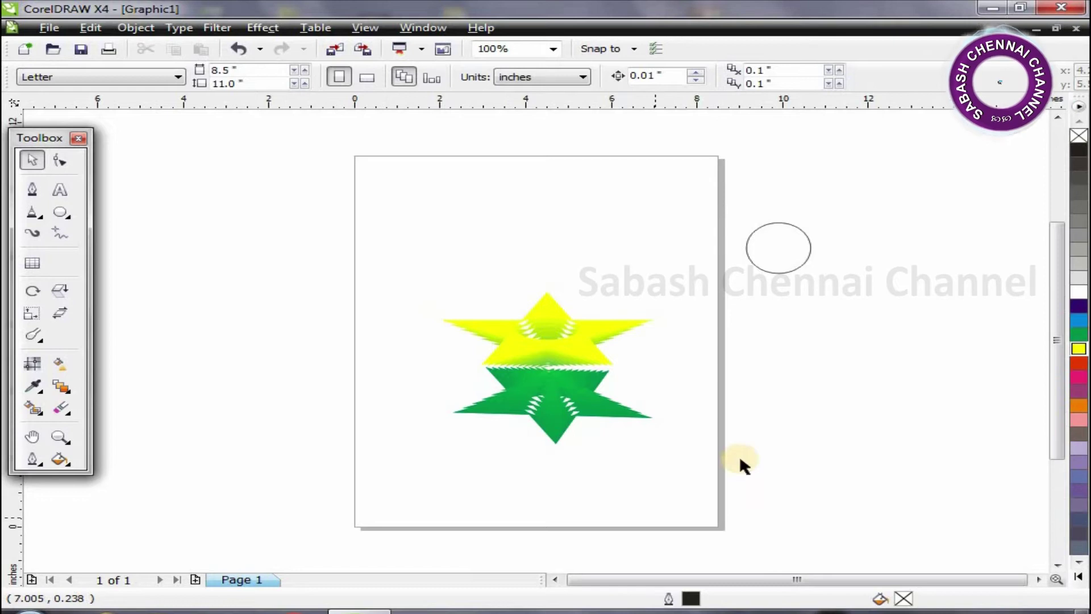
# - Group the blended stars and shrink the group to a small figure in the upper-left corner of the page
pyautogui.moveTo(686, 435); pyautogui.dragTo(711, 497)
pyautogui.hotkey('ctrl', 'g')
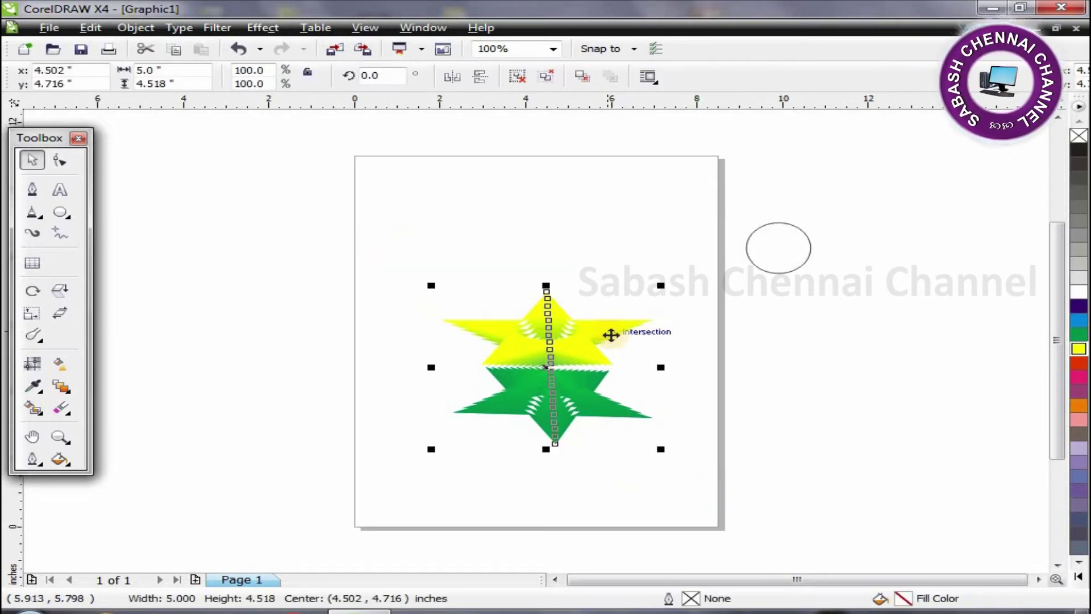
pyautogui.click(661, 223)
pyautogui.click(505, 329)
pyautogui.moveTo(433, 283); pyautogui.dragTo(601, 364)
pyautogui.moveTo(635, 437); pyautogui.dragTo(404, 218)
pyautogui.click(608, 382)
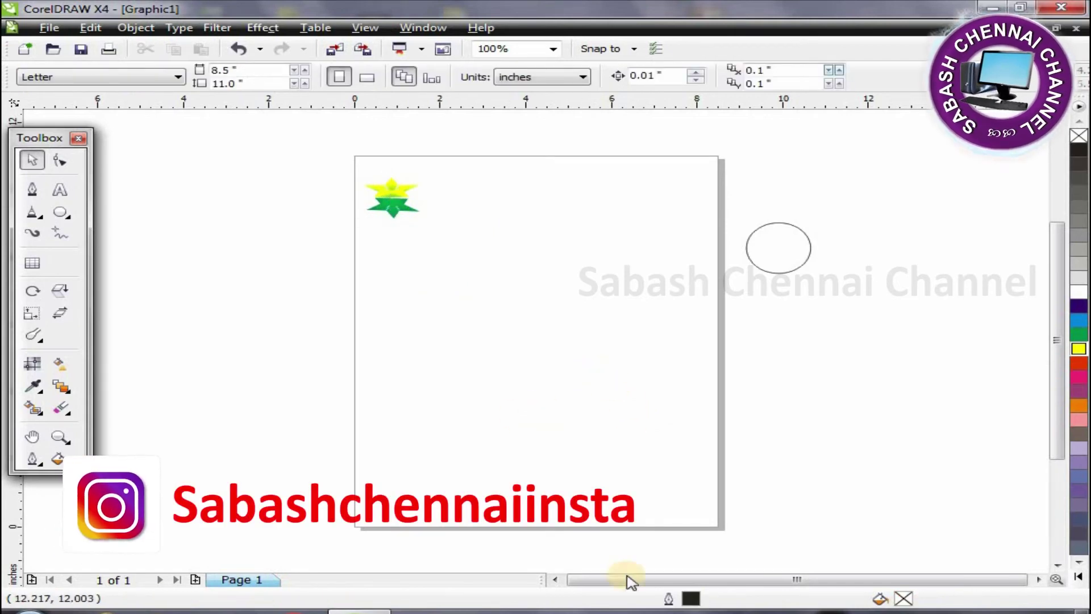
# - Draw a new star about 3.75 inches high in the lower middle of the page with the Star tool
pyautogui.click(60, 212)
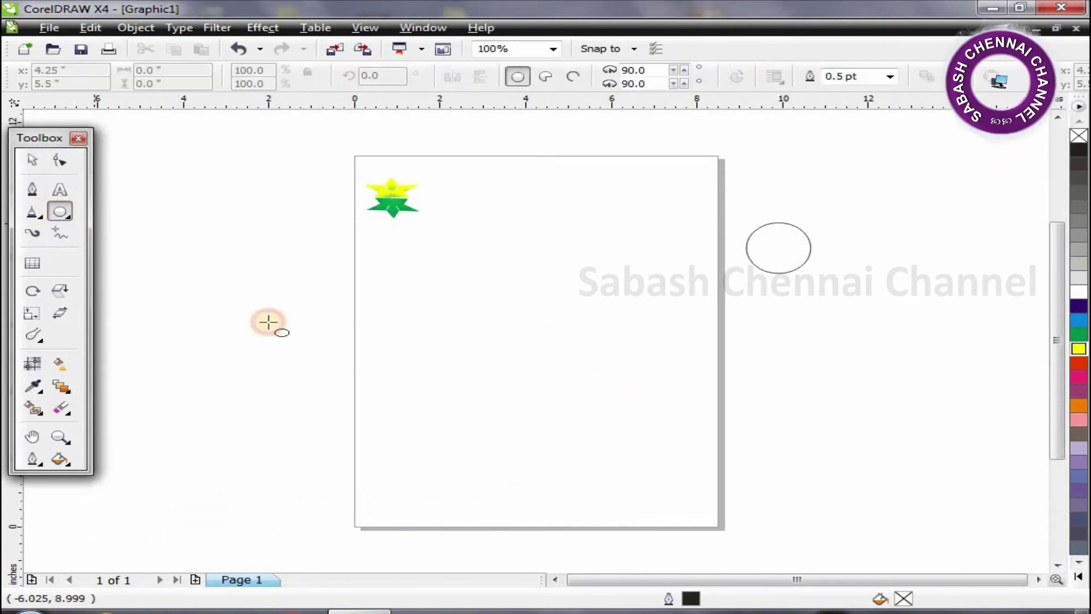
pyautogui.click(68, 223)
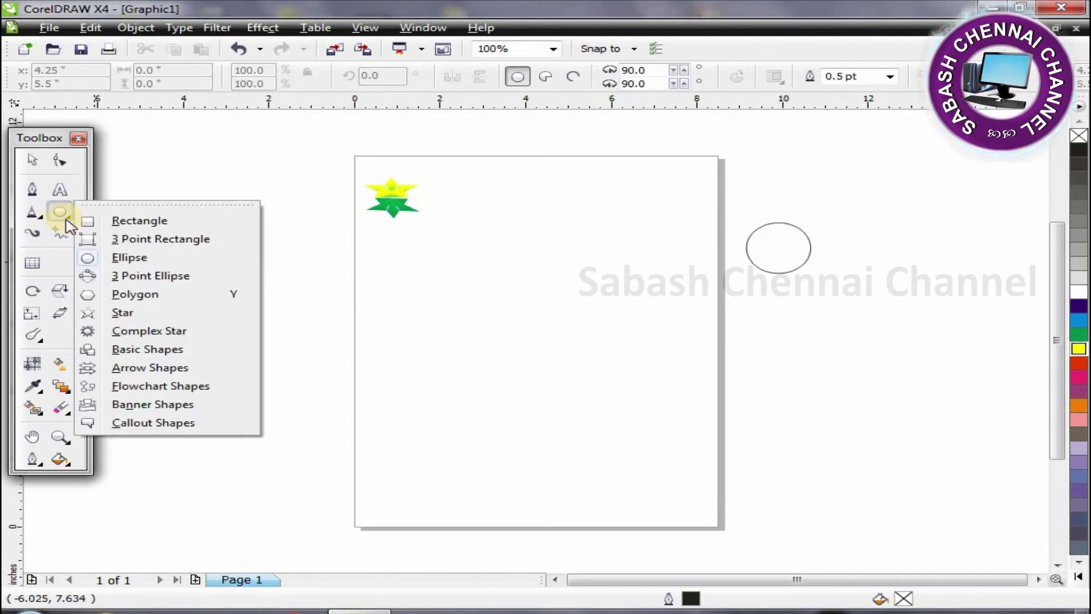
pyautogui.click(134, 312)
pyautogui.moveTo(488, 320); pyautogui.dragTo(641, 442)
# - Give the new star 8 points and pull its inner nodes outwards to a sharpness of 25
pyautogui.click(565, 73)
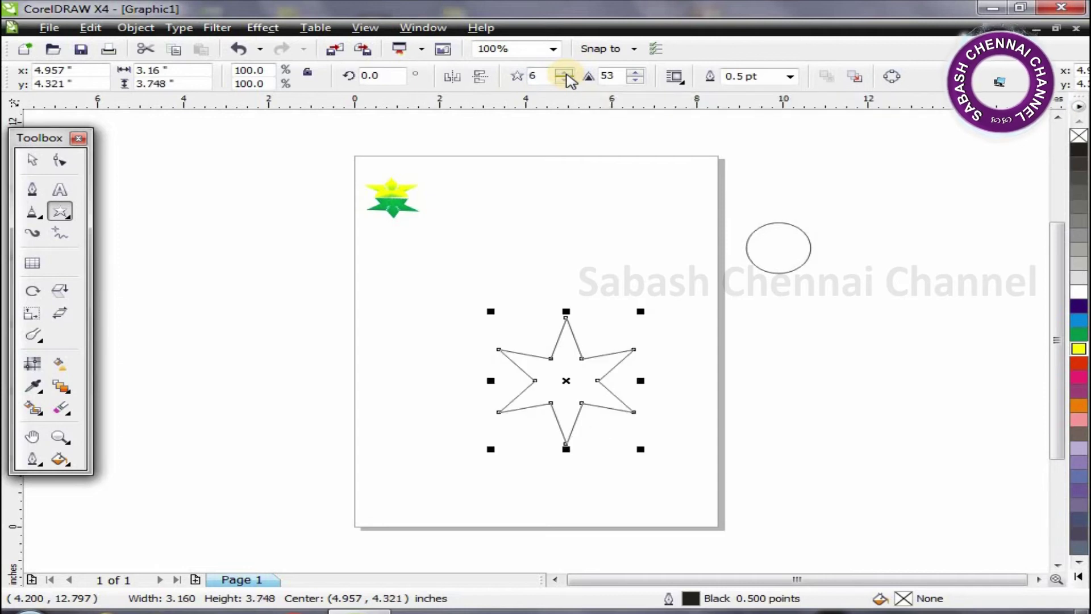
pyautogui.click(565, 73)
pyautogui.click(565, 73)
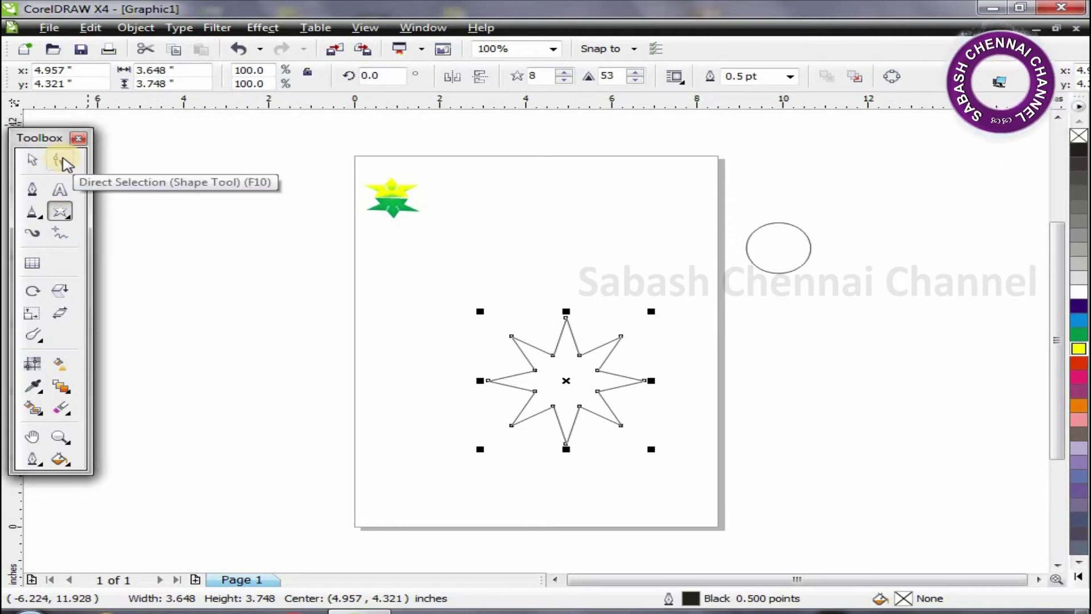
pyautogui.click(61, 161)
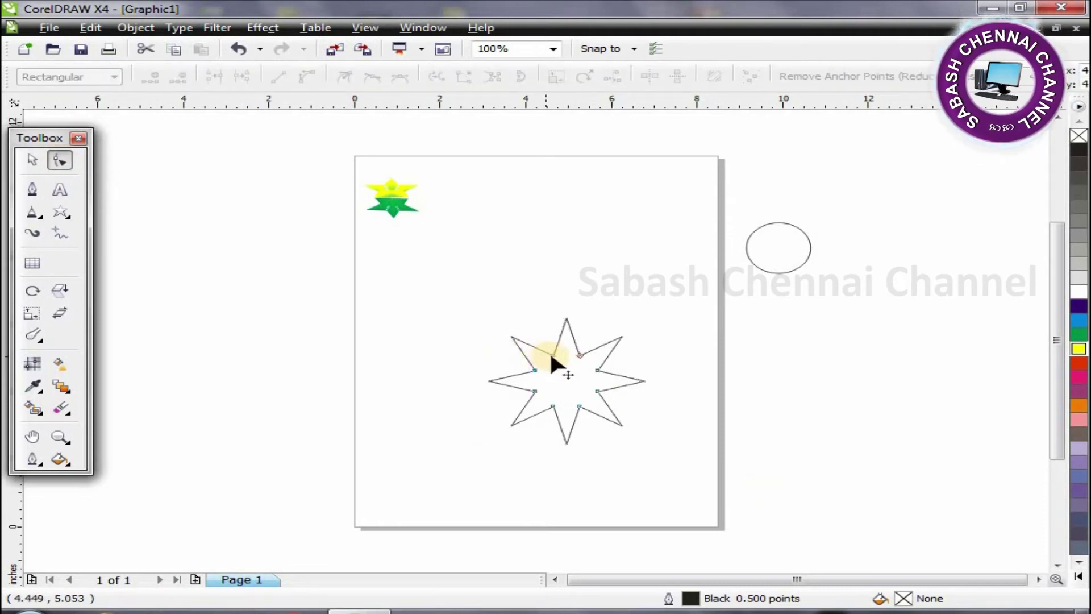
pyautogui.moveTo(552, 356)
pyautogui.mouseDown()
pyautogui.moveTo(541, 273)
pyautogui.moveTo(538, 366)
pyautogui.moveTo(549, 380)
pyautogui.moveTo(539, 343)
pyautogui.moveTo(549, 340)
pyautogui.mouseUp()
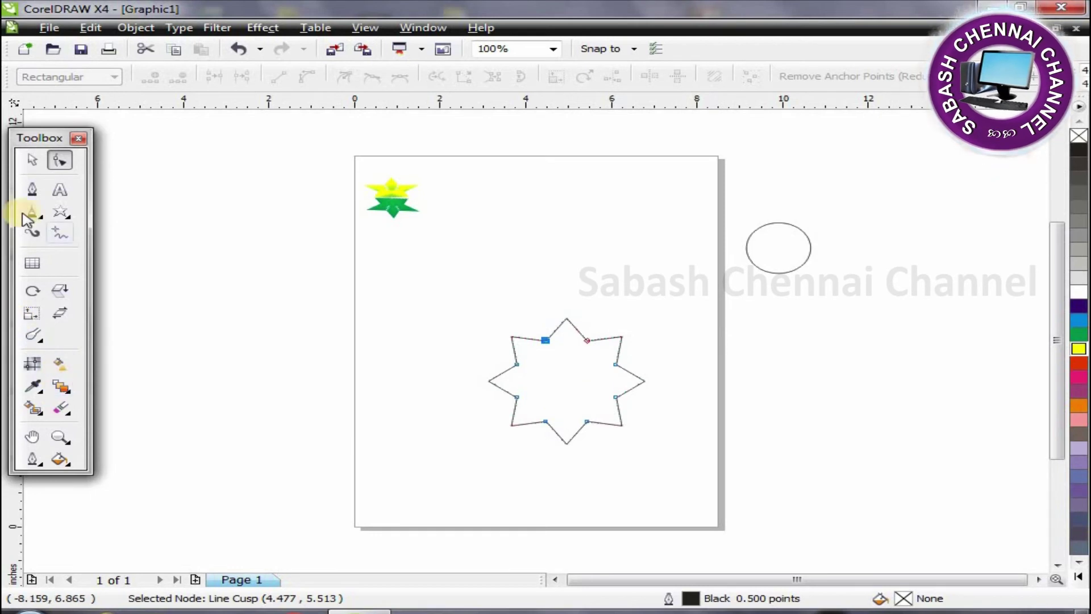
# - Draw an ellipse about 1.86 by 1.89 inches in the page's upper right and move the 1.5-inch circle onto the page above the star
pyautogui.click(68, 226)
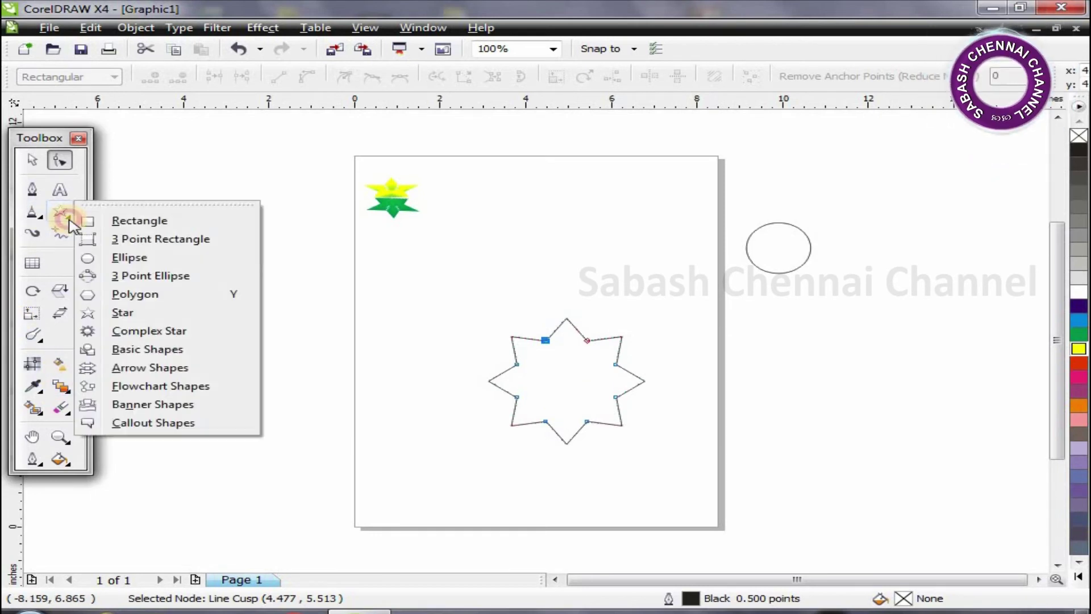
pyautogui.click(111, 257)
pyautogui.moveTo(583, 186); pyautogui.dragTo(664, 251)
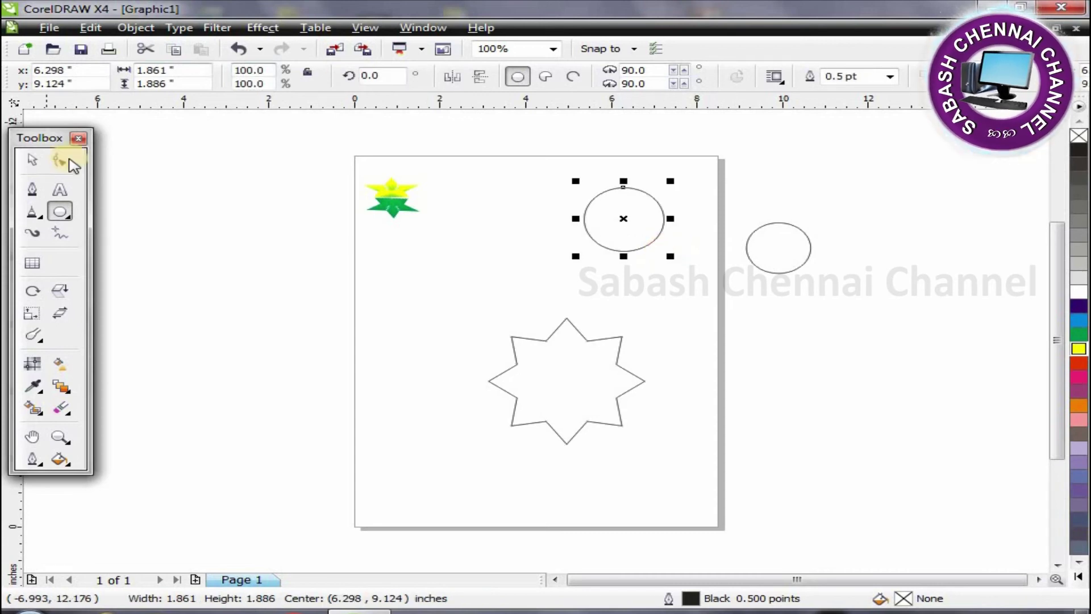
pyautogui.click(39, 160)
pyautogui.moveTo(809, 247); pyautogui.dragTo(516, 284)
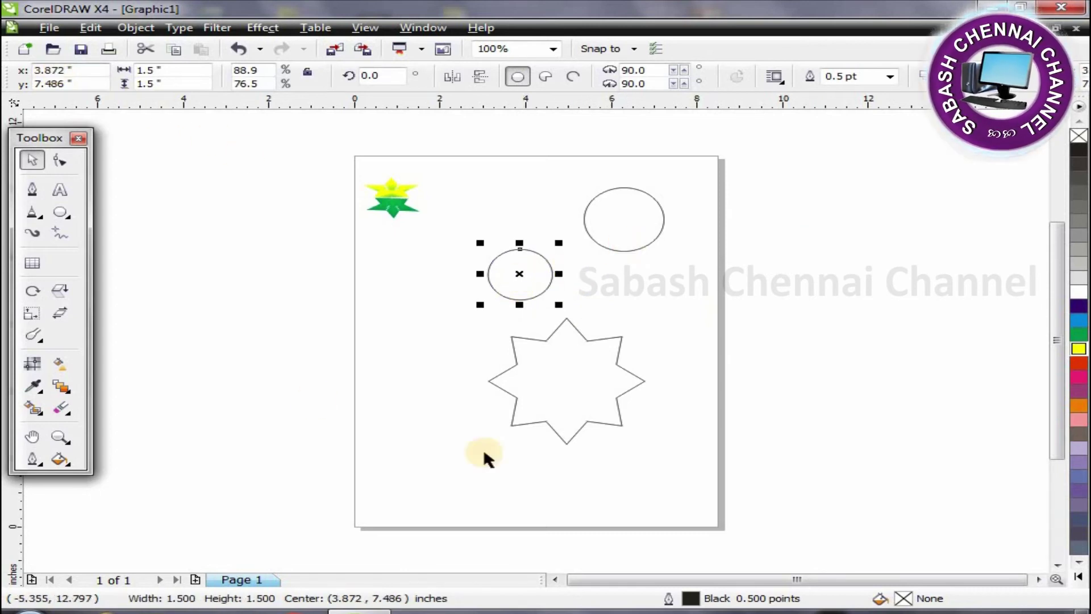
# - Set the eight-pointed star's width and height to 4 inches each
pyautogui.click(514, 375)
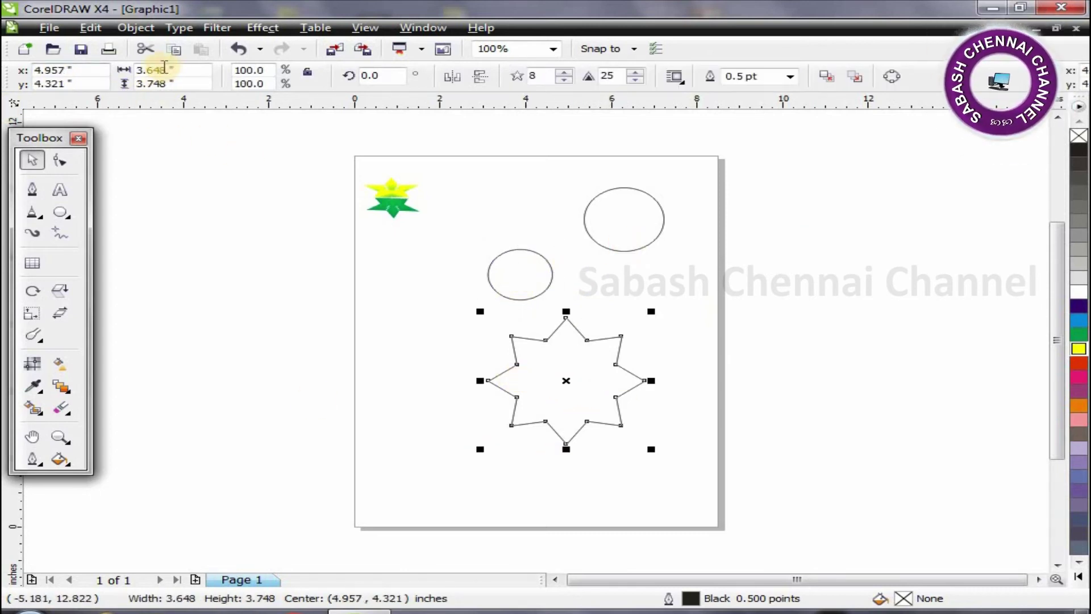
pyautogui.write('4')
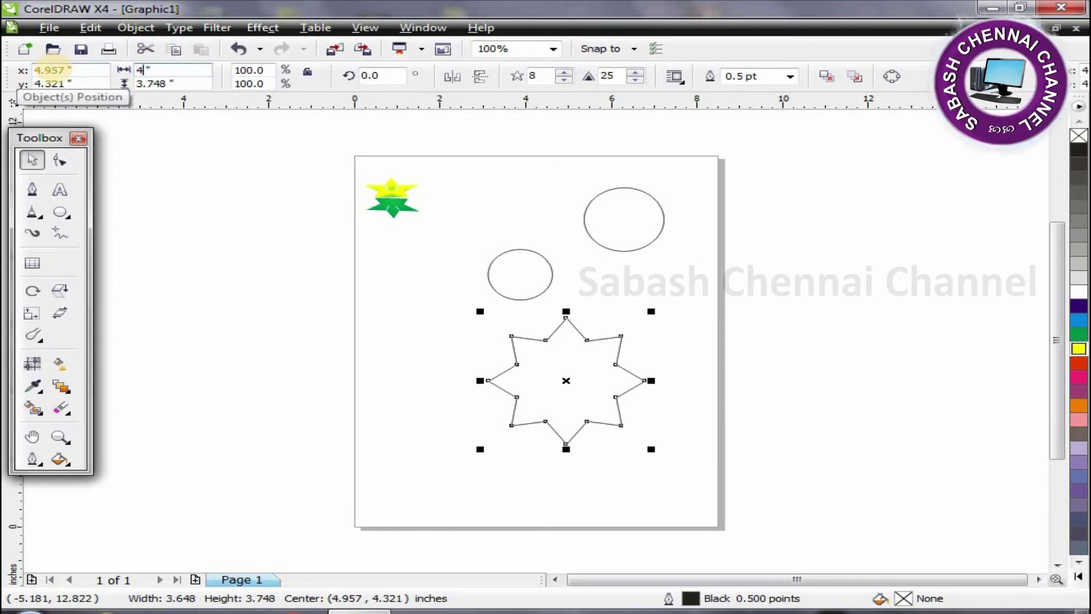
pyautogui.write('4')
pyautogui.press('Return')
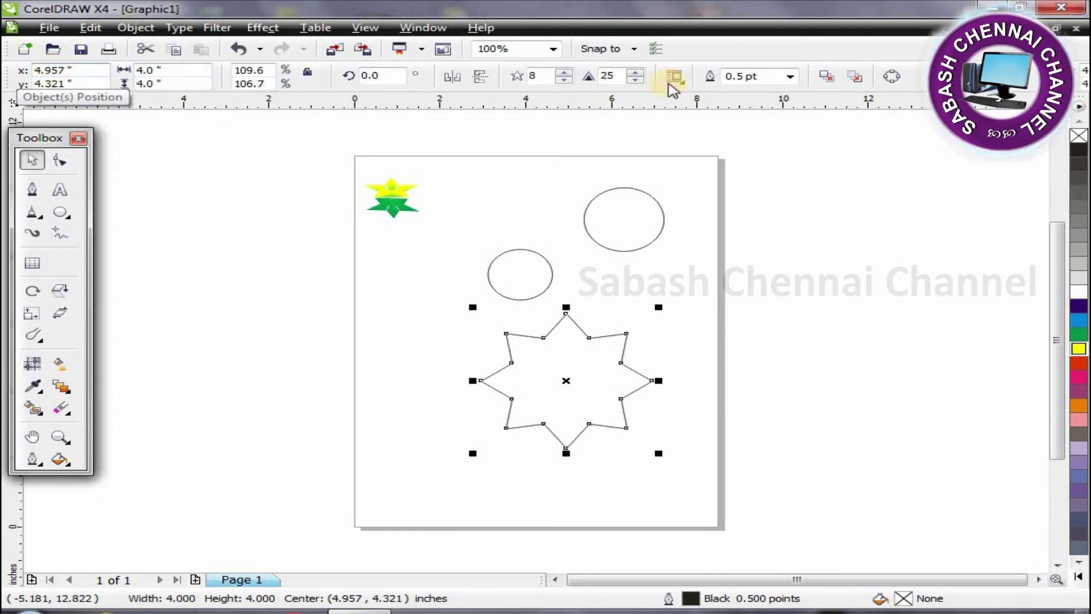
# - Move the 1.5-inch circle inside the eight-pointed star and set the star's centre to x 5, y 5 inches
pyautogui.click(519, 276)
pyautogui.moveTo(540, 275); pyautogui.dragTo(588, 375)
pyautogui.click(623, 422)
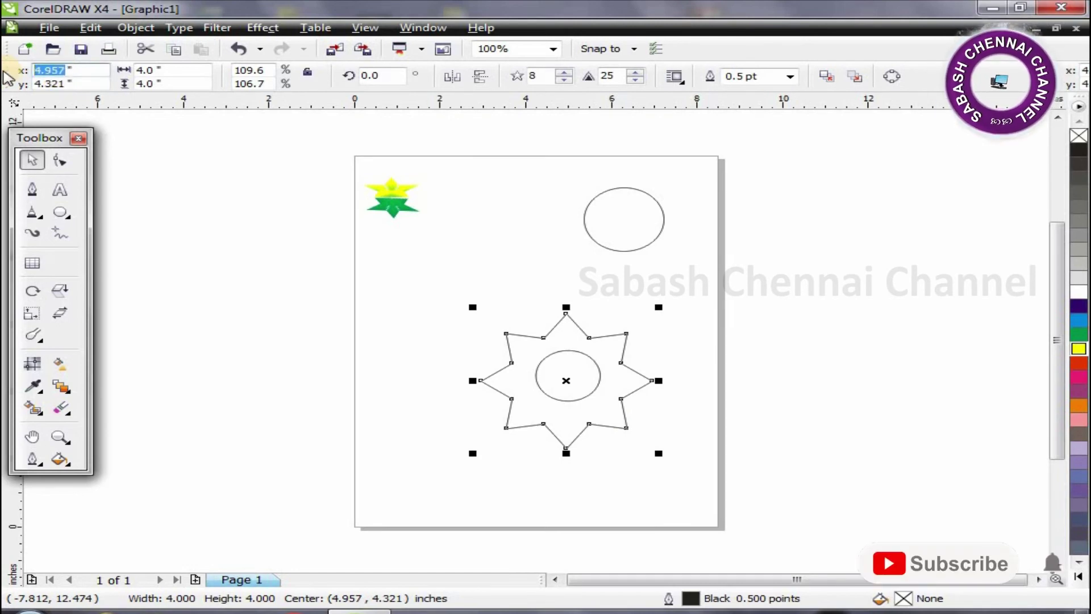
pyautogui.write('5')
pyautogui.press('Tab')
pyautogui.write('5')
pyautogui.press('Return')
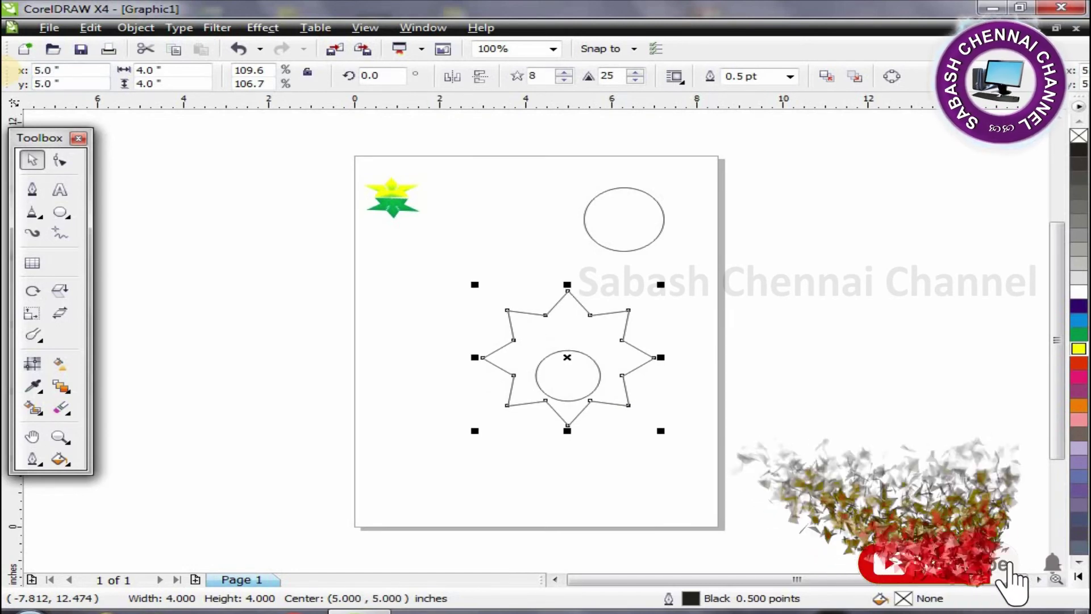
pyautogui.click(613, 475)
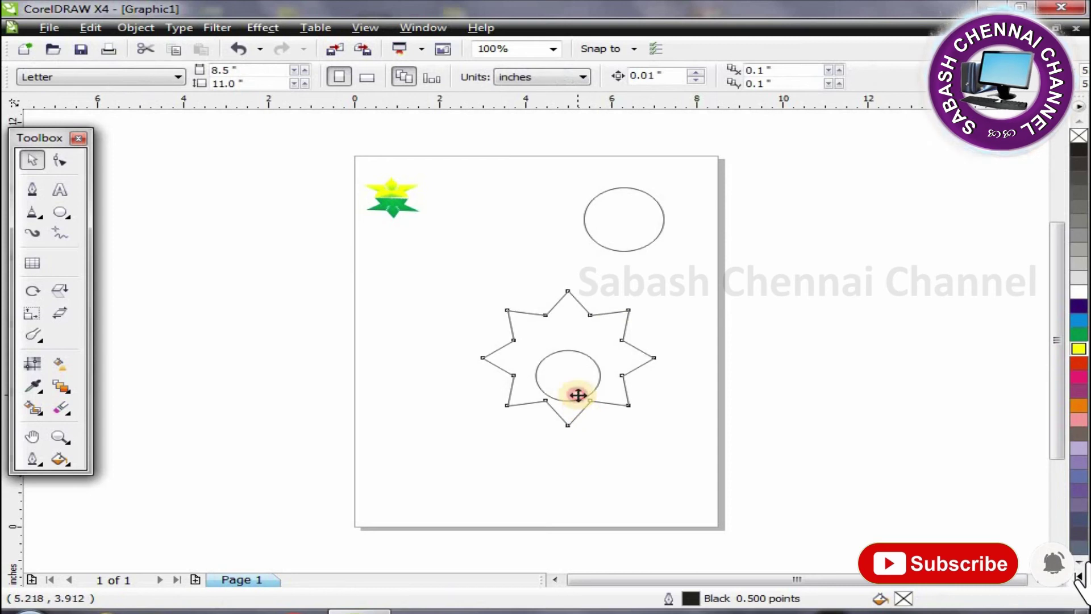
# - Set the 1.5-inch circle's centre to x 5, y 5 inches
pyautogui.click(578, 395)
pyautogui.click(586, 492)
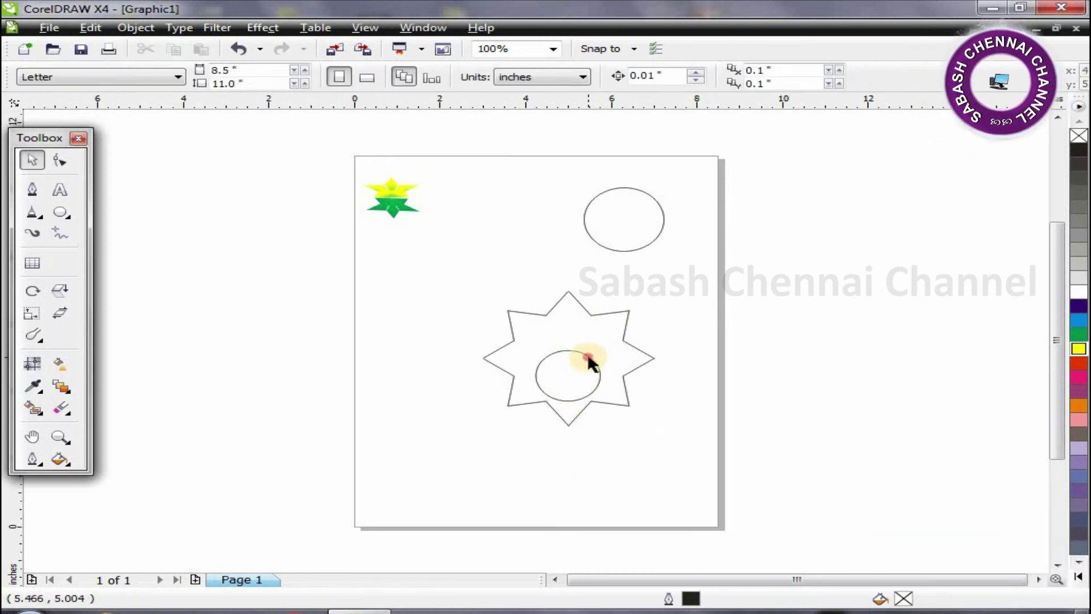
pyautogui.click(588, 358)
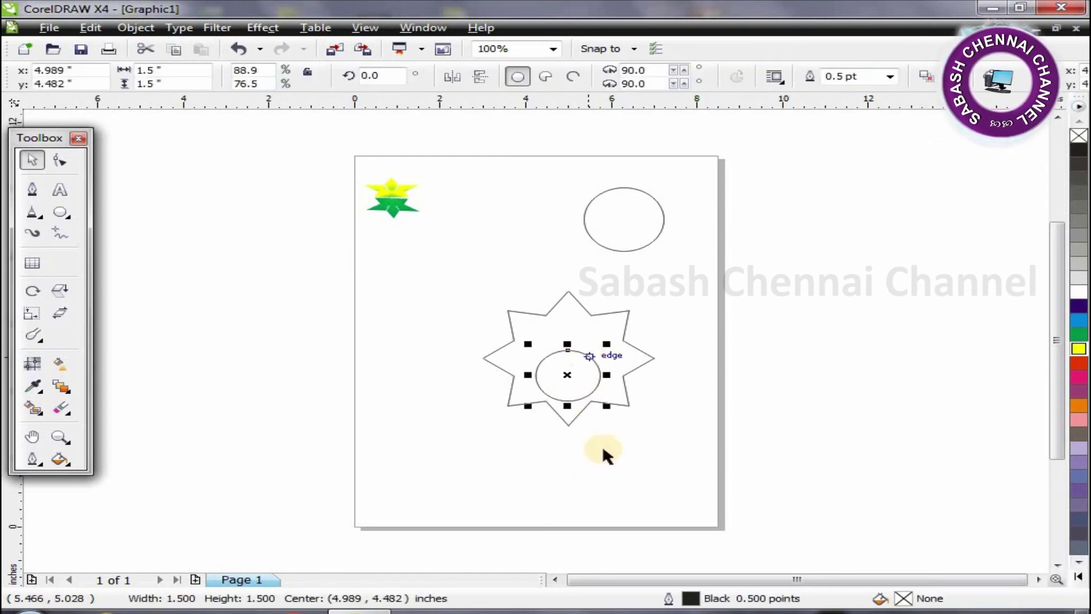
pyautogui.doubleClick(60, 68)
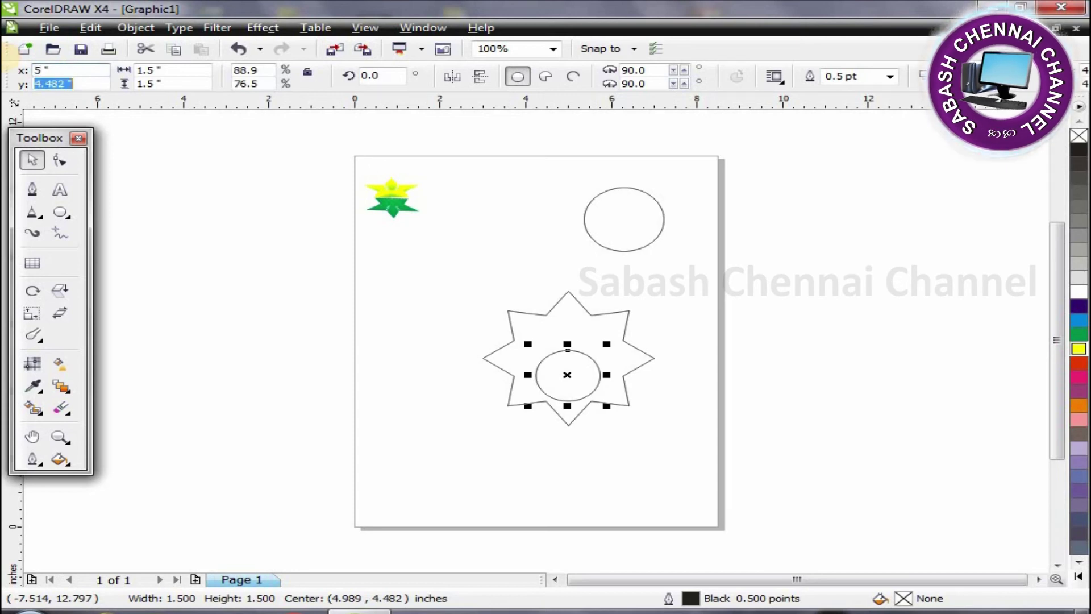
pyautogui.press('Return')
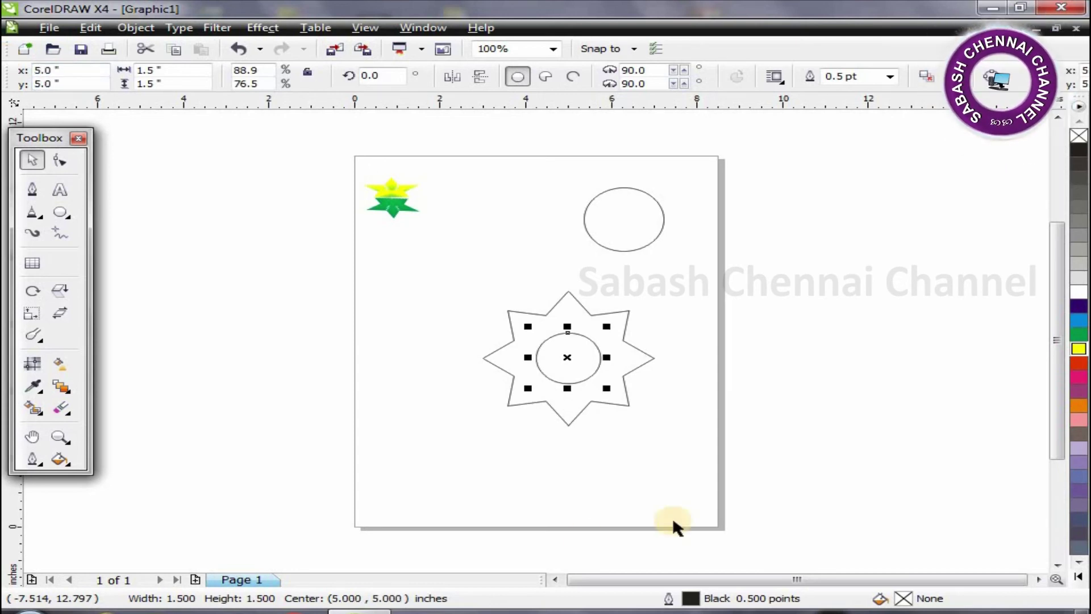
# - Try to Simplify the unfilled star and the circle inside it
pyautogui.click(469, 272)
pyautogui.moveTo(468, 269); pyautogui.dragTo(736, 474)
pyautogui.click(728, 77)
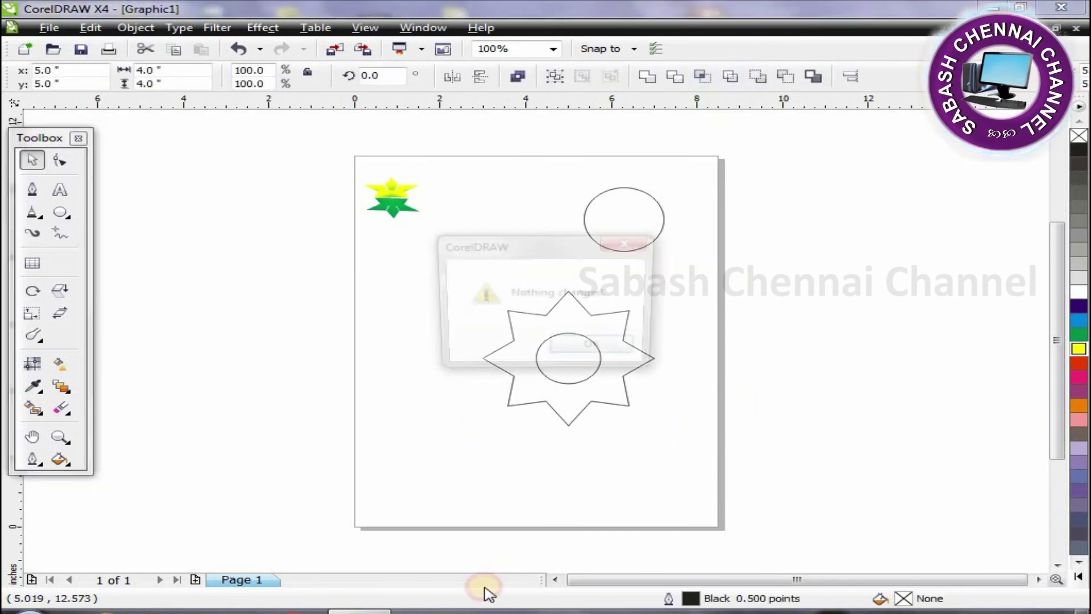
pyautogui.click(606, 352)
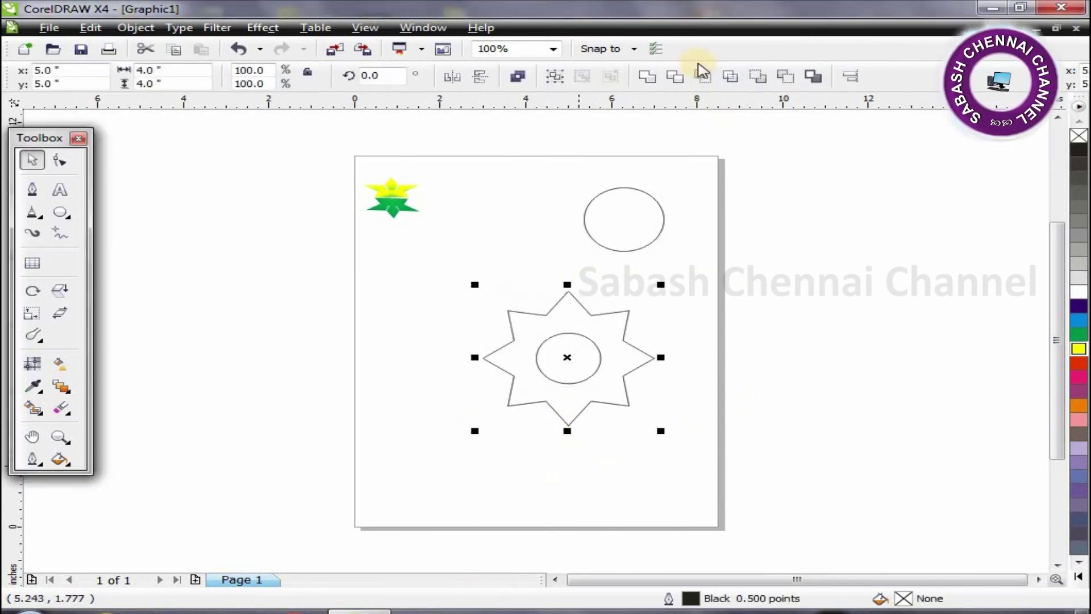
pyautogui.click(731, 77)
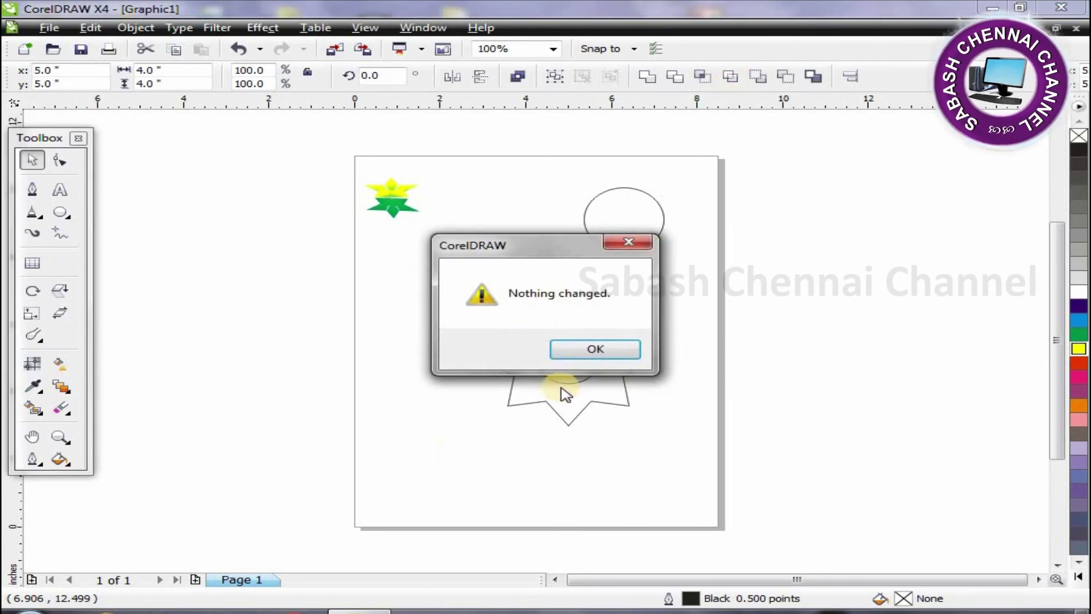
pyautogui.click(585, 348)
pyautogui.click(585, 472)
# - Fill the eight-pointed star with cyan
pyautogui.click(563, 416)
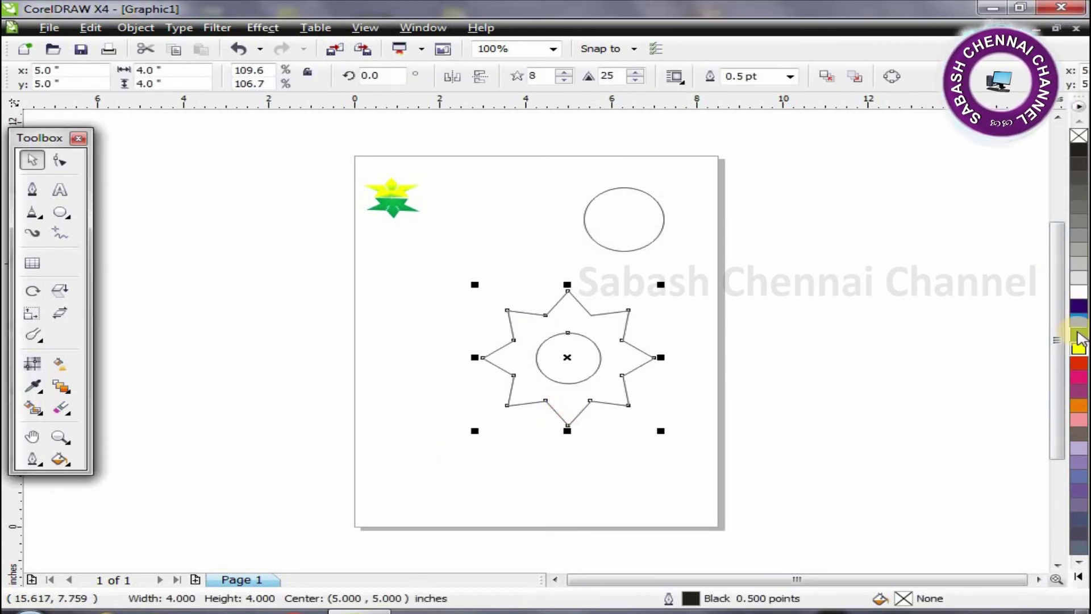
pyautogui.click(1078, 325)
pyautogui.click(633, 480)
pyautogui.click(585, 387)
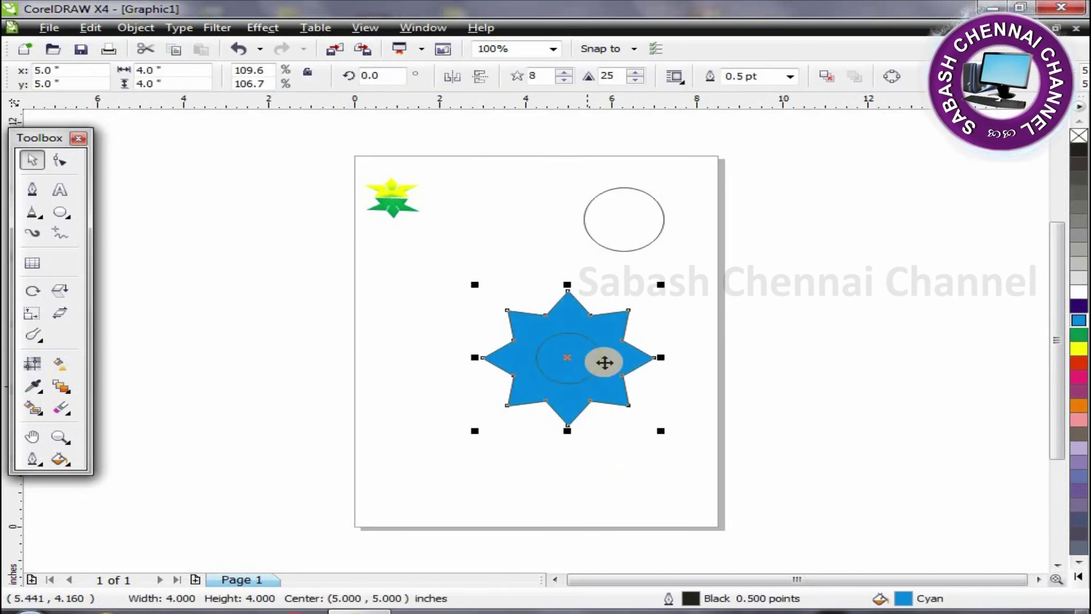
# - Simplify the cyan star with the circle to cut a centre hole, and move the circle off to the star's upper right
pyautogui.click(437, 293)
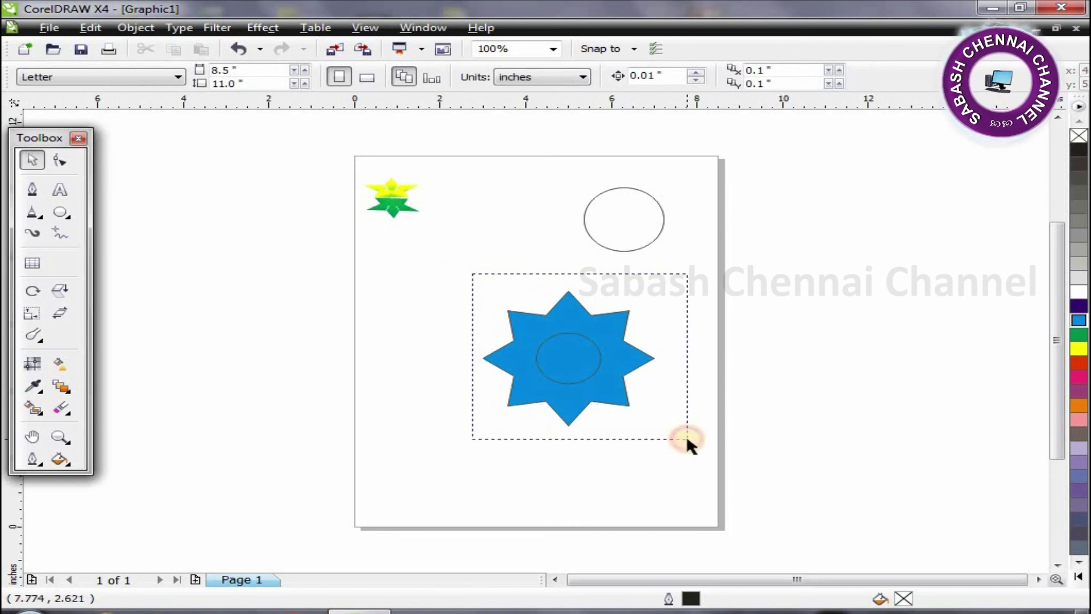
pyautogui.moveTo(686, 437); pyautogui.dragTo(685, 439)
pyautogui.click(731, 76)
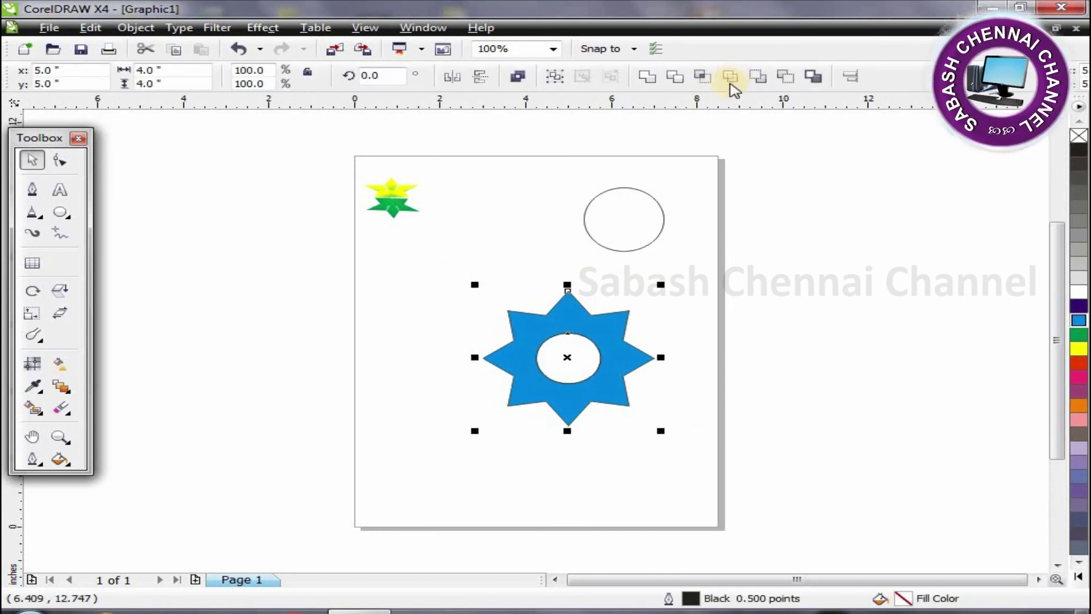
pyautogui.moveTo(567, 358); pyautogui.dragTo(696, 254)
# - Remove the cyan star's outline, shift it towards the lower left of the page and flatten it to about 1.27 inches high
pyautogui.moveTo(438, 282); pyautogui.dragTo(689, 455)
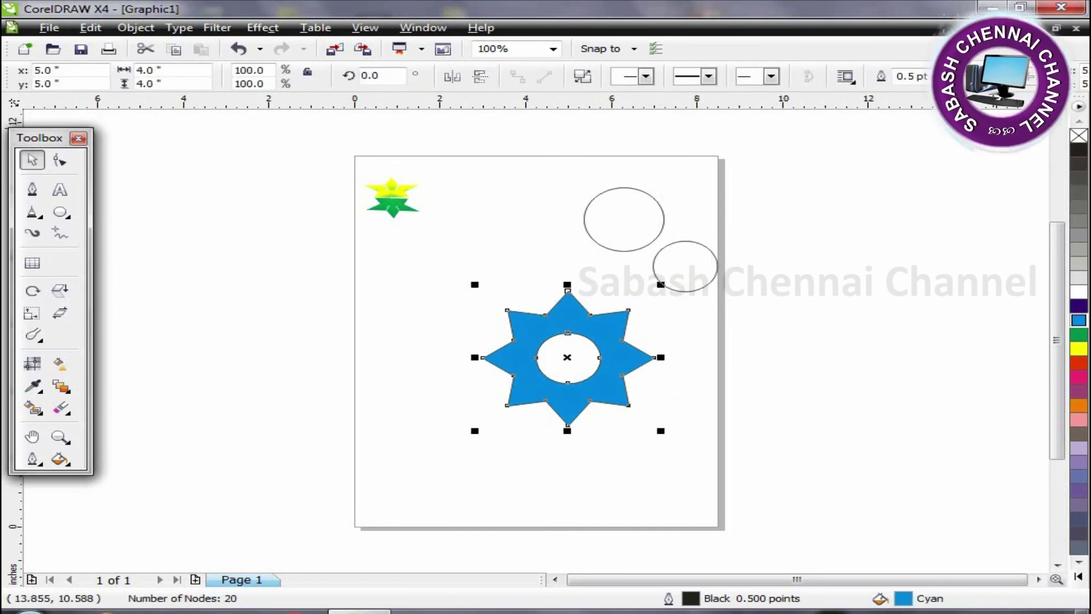
pyautogui.click(962, 76)
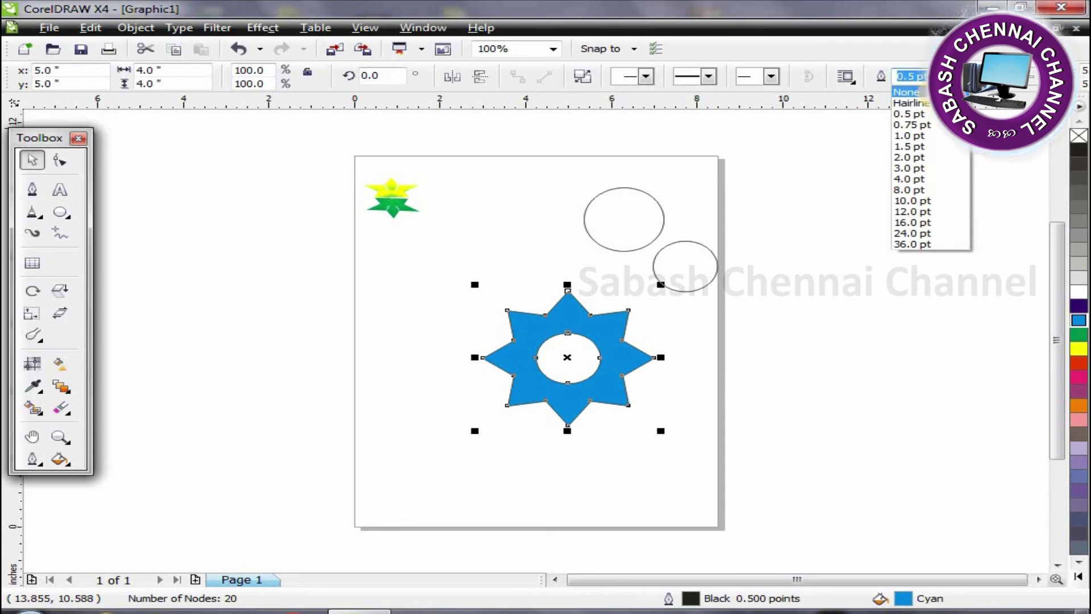
pyautogui.click(906, 92)
pyautogui.moveTo(523, 377); pyautogui.dragTo(465, 442)
pyautogui.moveTo(506, 490); pyautogui.dragTo(503, 397)
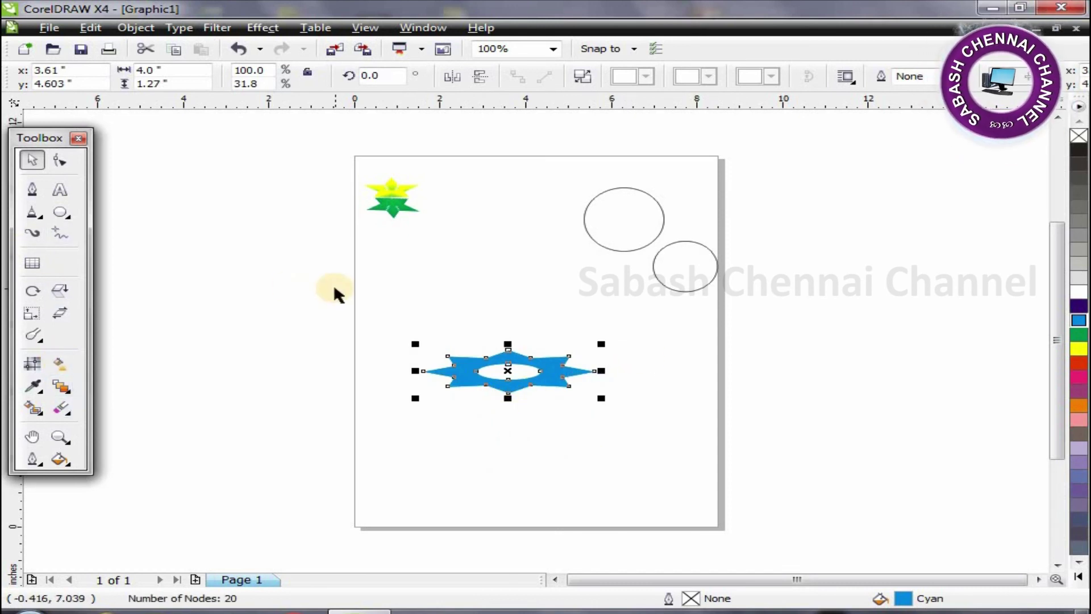
# - Duplicate the flattened star and fill the copy with orange
pyautogui.press('Right')
pyautogui.press('Up')
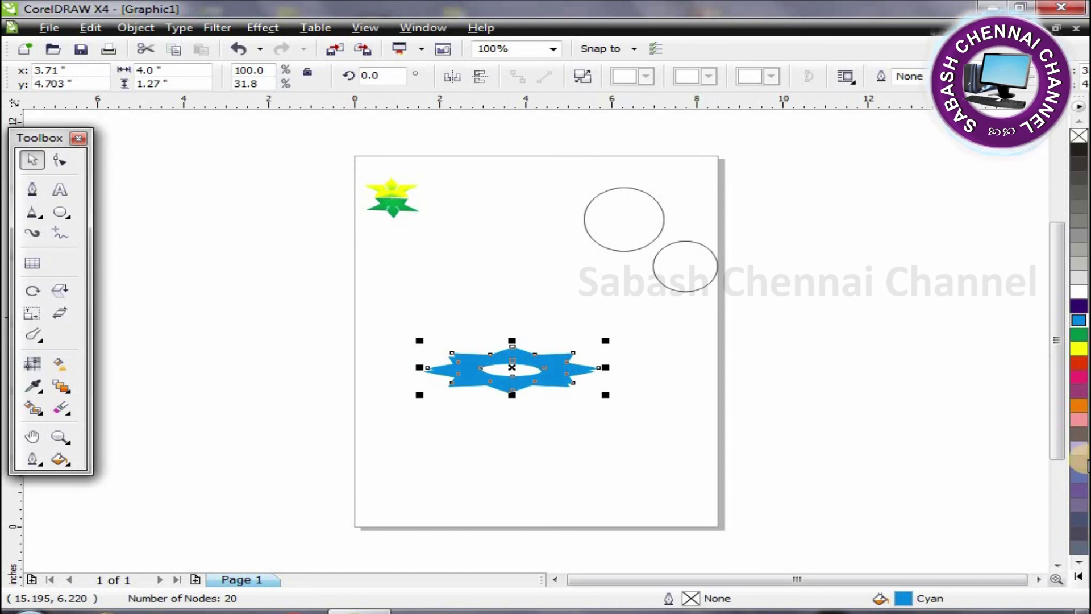
pyautogui.click(1079, 405)
# - Move the orange star above the cyan star and blend the two with 20 steps
pyautogui.moveTo(534, 373)
pyautogui.mouseDown()
pyautogui.moveTo(528, 309)
pyautogui.moveTo(538, 316)
pyautogui.moveTo(517, 329)
pyautogui.moveTo(516, 384)
pyautogui.mouseUp()
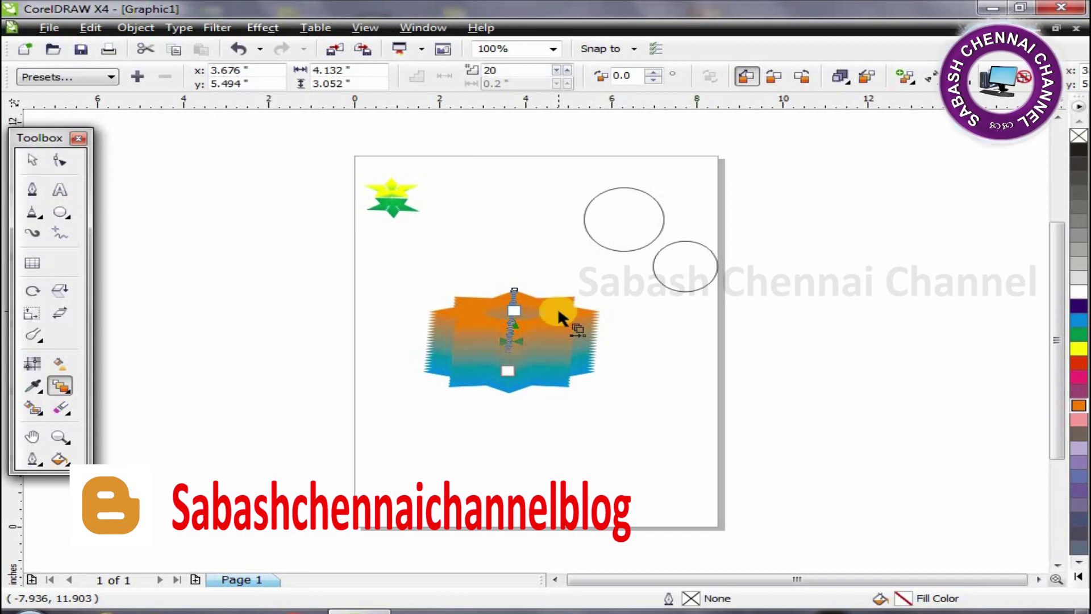
pyautogui.click(35, 164)
pyautogui.click(682, 324)
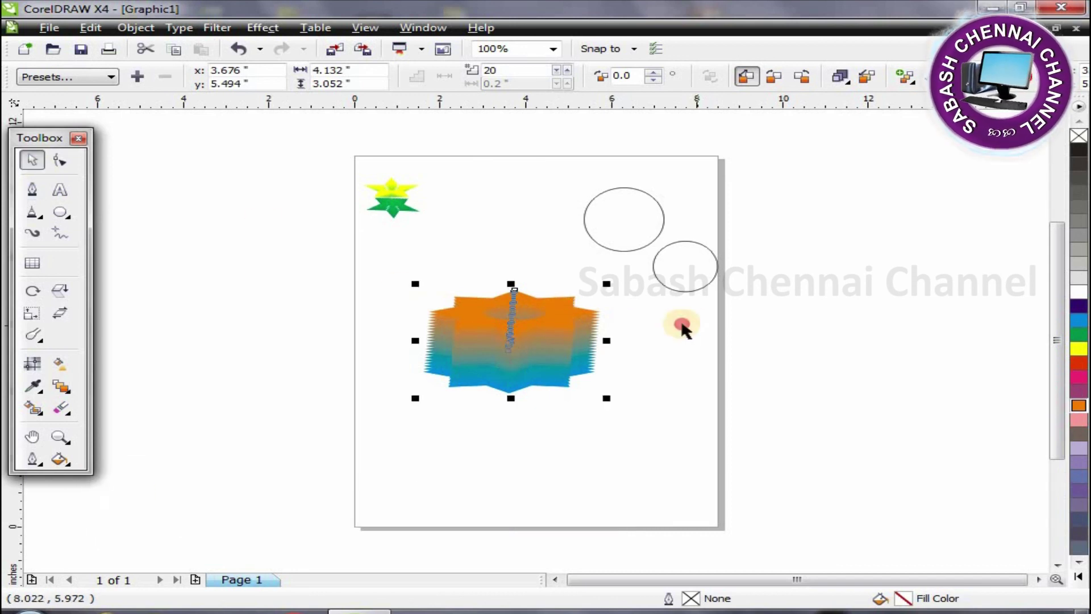
# - Increase the star blend's number of steps to 45
pyautogui.moveTo(562, 312); pyautogui.dragTo(565, 124)
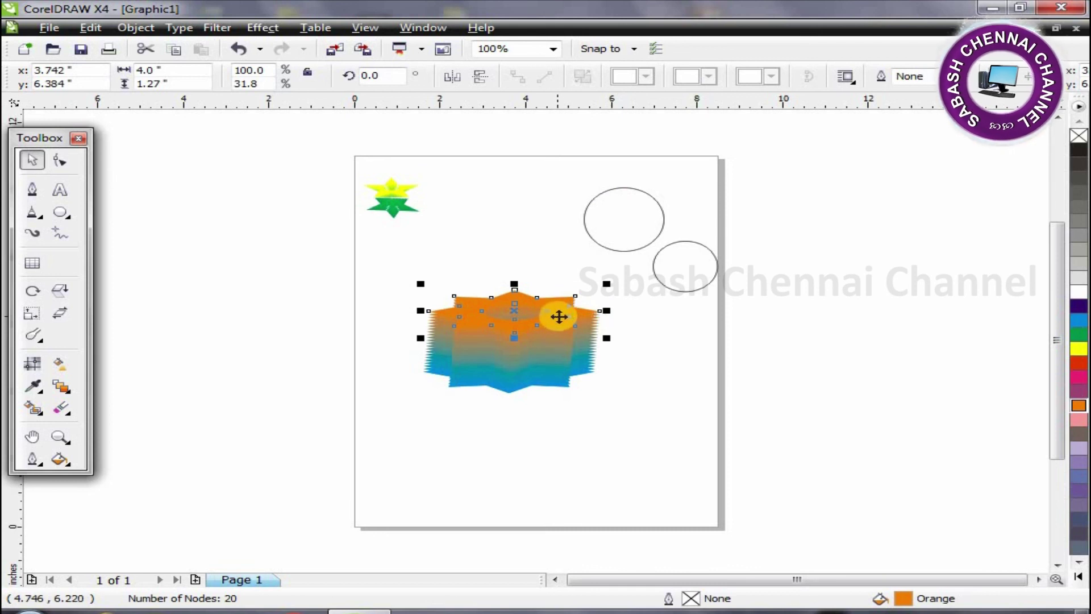
pyautogui.click(564, 365)
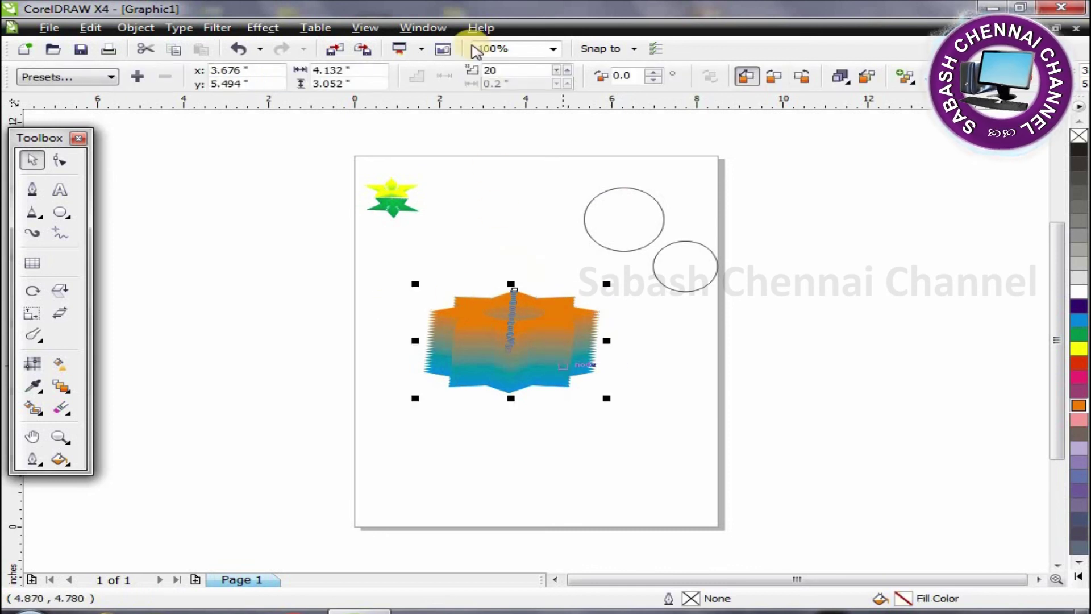
pyautogui.click(566, 71)
pyautogui.click(567, 71)
pyautogui.click(568, 71)
pyautogui.doubleClick(568, 71)
pyautogui.click(568, 71)
pyautogui.click(568, 71)
pyautogui.click(570, 71)
pyautogui.doubleClick(569, 71)
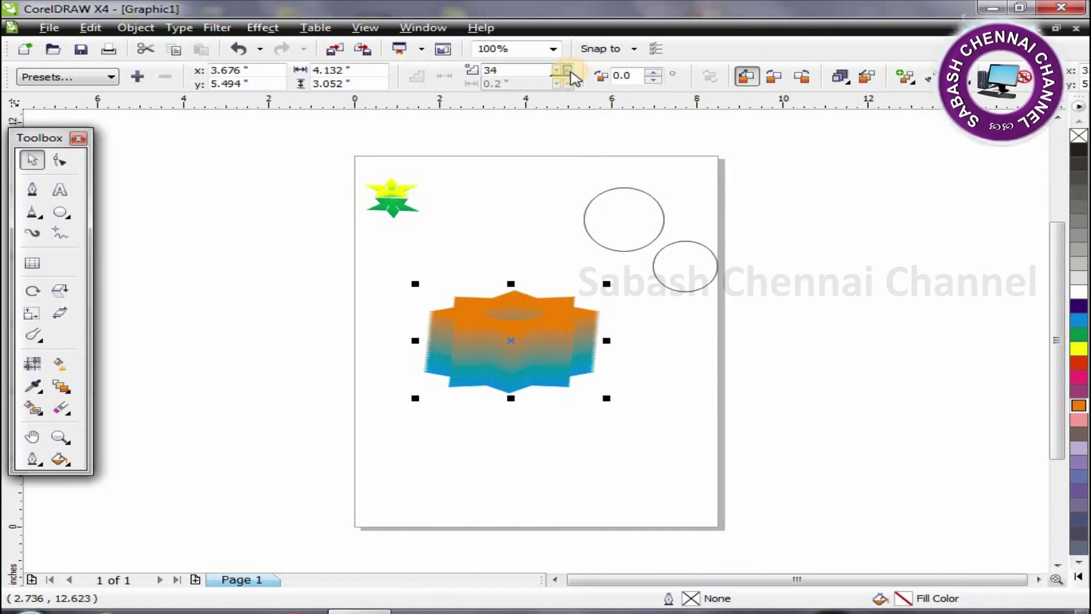
pyautogui.doubleClick(570, 71)
pyautogui.click(570, 71)
pyautogui.doubleClick(570, 71)
pyautogui.click(569, 71)
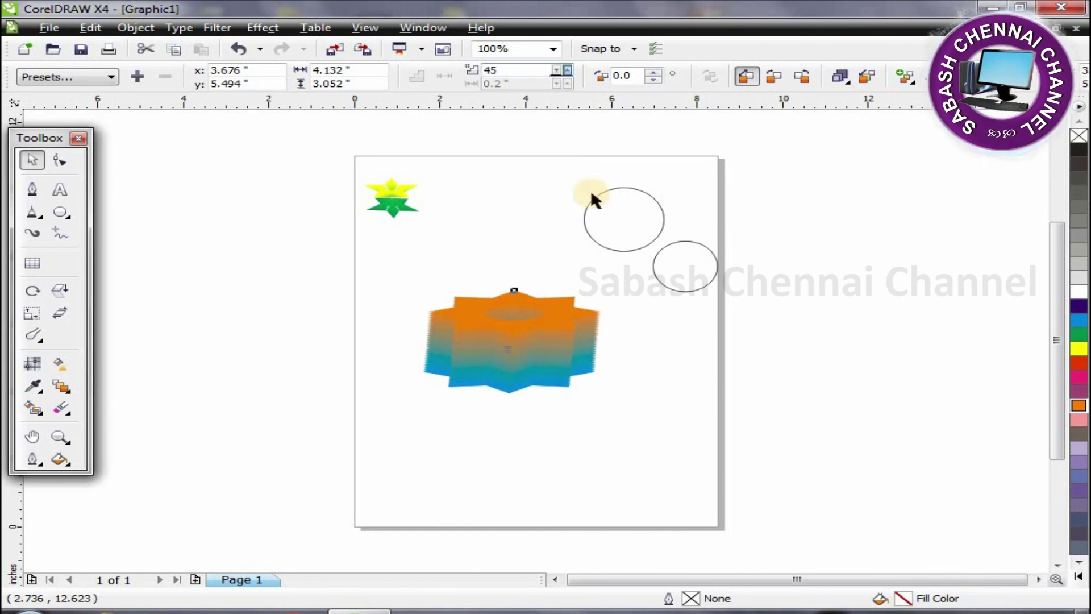
# - Move the blend's orange star down close over the cyan one, to about x 3.61, y 4.98 inches
pyautogui.click(560, 310)
pyautogui.click(583, 427)
pyautogui.moveTo(560, 319); pyautogui.dragTo(561, 366)
pyautogui.click(572, 451)
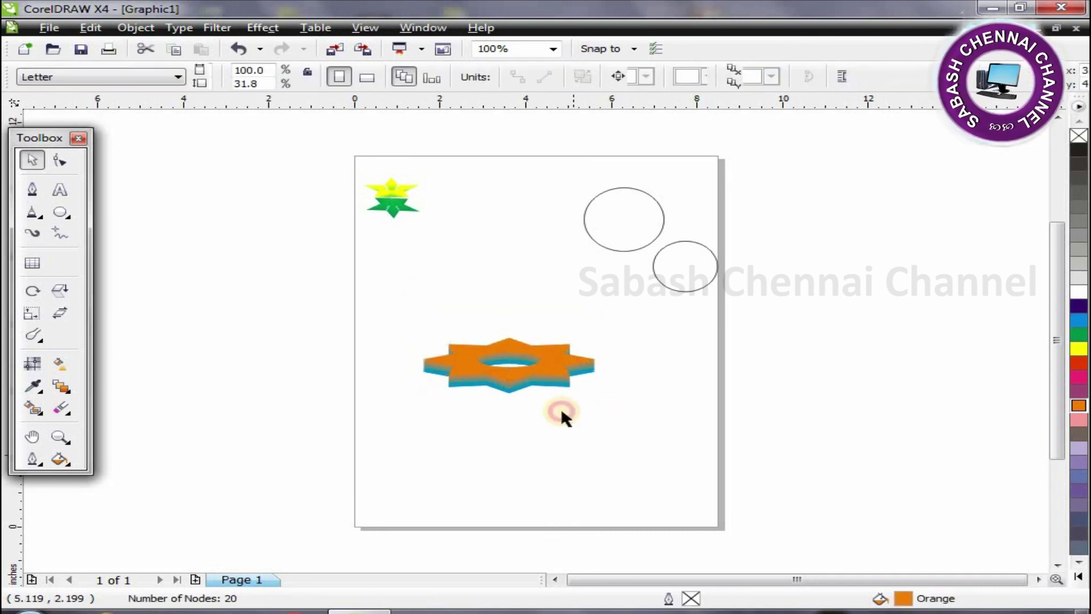
# - Stretch the whole star blend upwards to about 4.5 inches high and extend its lower edge further down
pyautogui.click(551, 367)
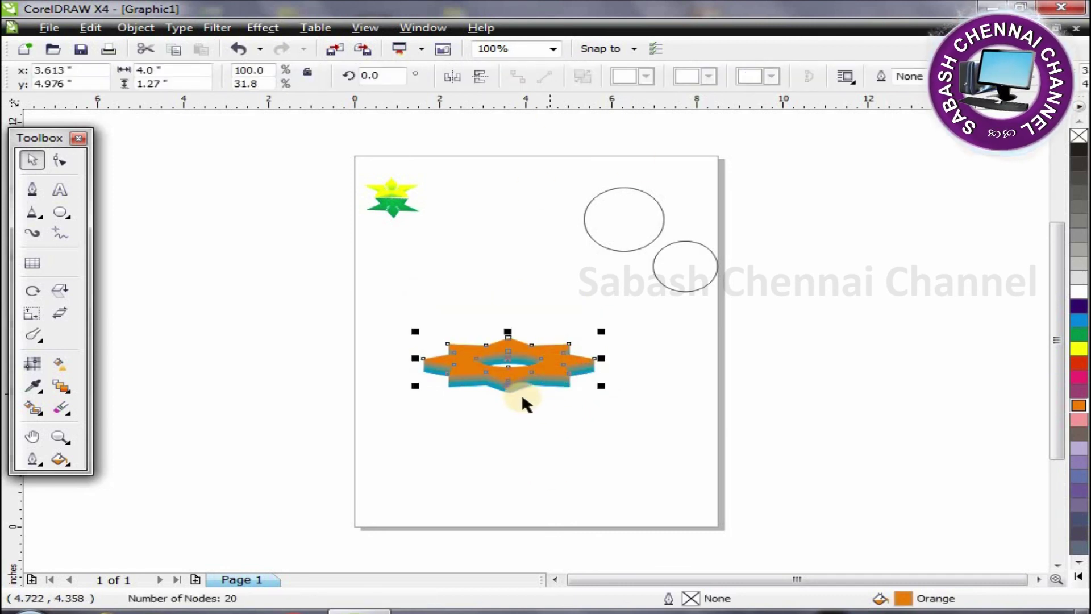
pyautogui.moveTo(753, 458); pyautogui.dragTo(755, 459)
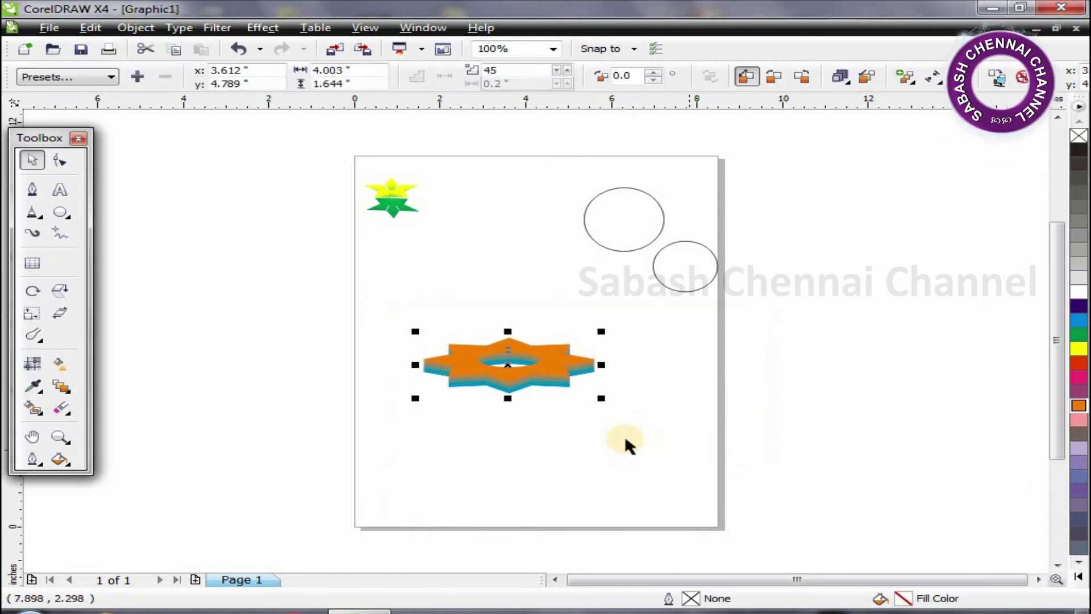
pyautogui.moveTo(510, 345); pyautogui.dragTo(489, 234)
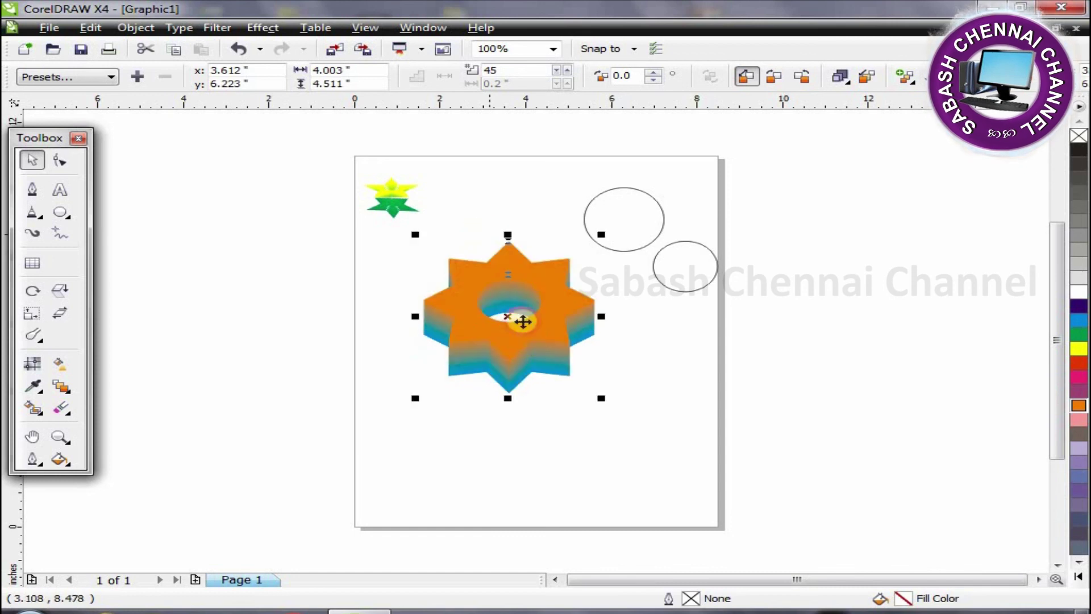
pyautogui.moveTo(510, 397); pyautogui.dragTo(520, 437)
pyautogui.click(625, 396)
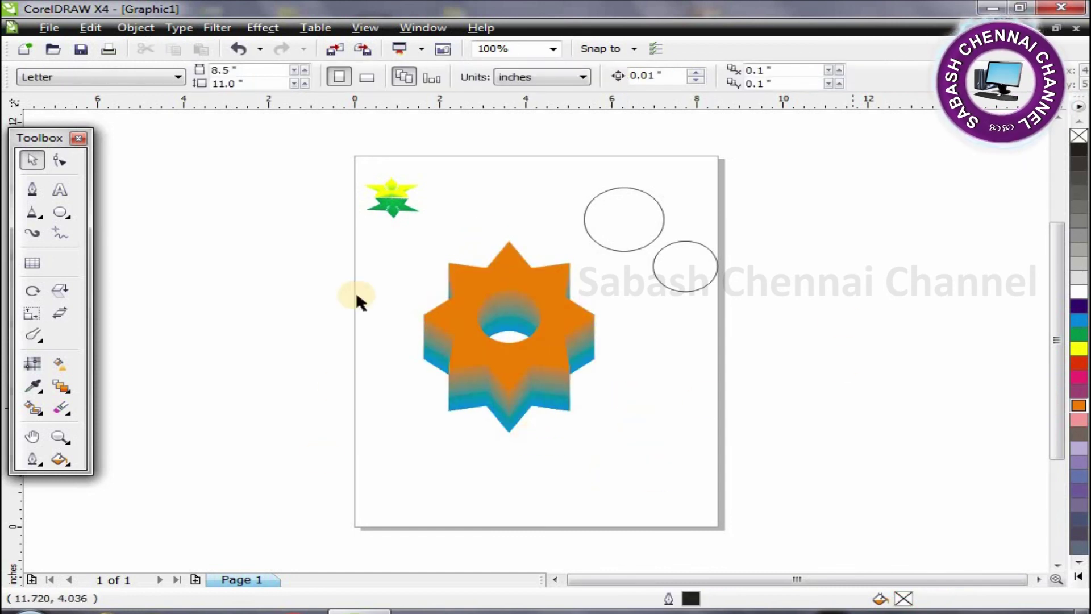
# - Move the 1.5-inch circle onto the larger circle in the page's upper right
pyautogui.moveTo(685, 279); pyautogui.dragTo(631, 222)
pyautogui.click(662, 390)
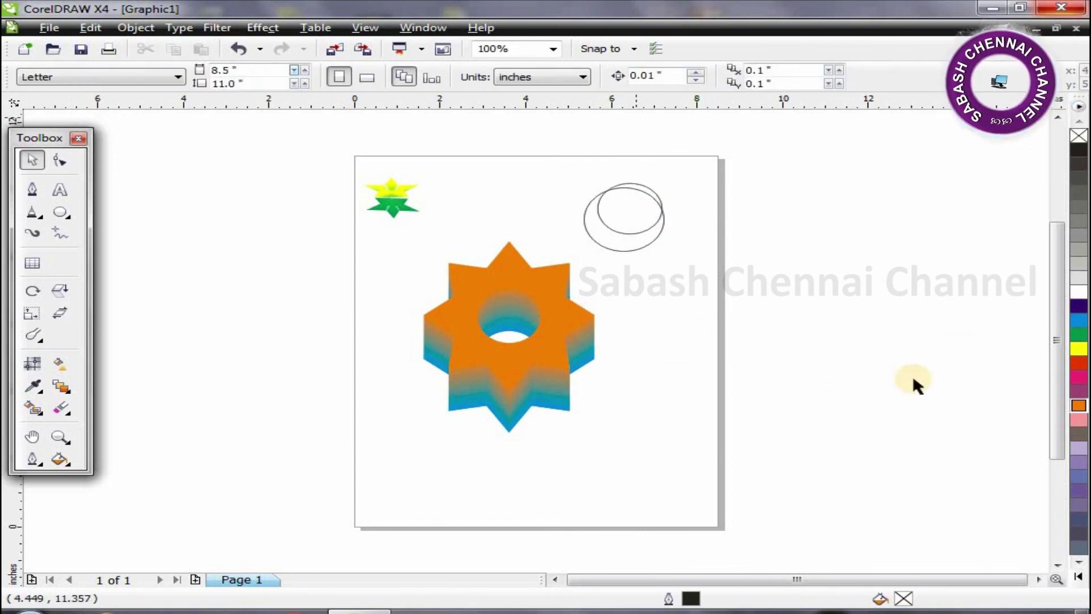